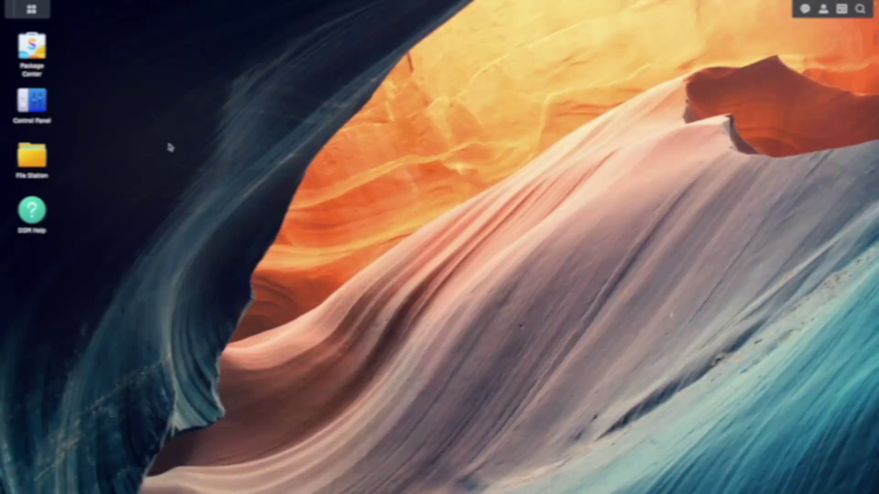
# Step: Search Package Center for 'container', install Container Manager, then close Package Center
pyautogui.click(43, 54)
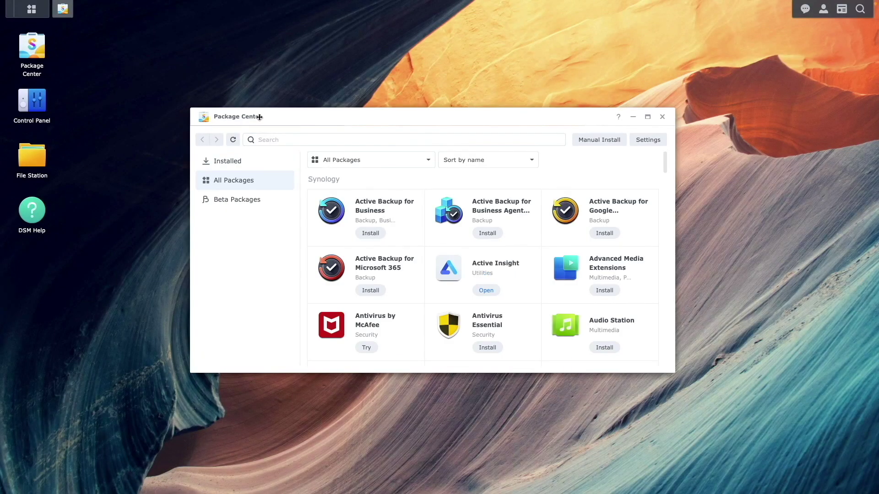
pyautogui.click(277, 139)
pyautogui.write('container')
pyautogui.click(366, 212)
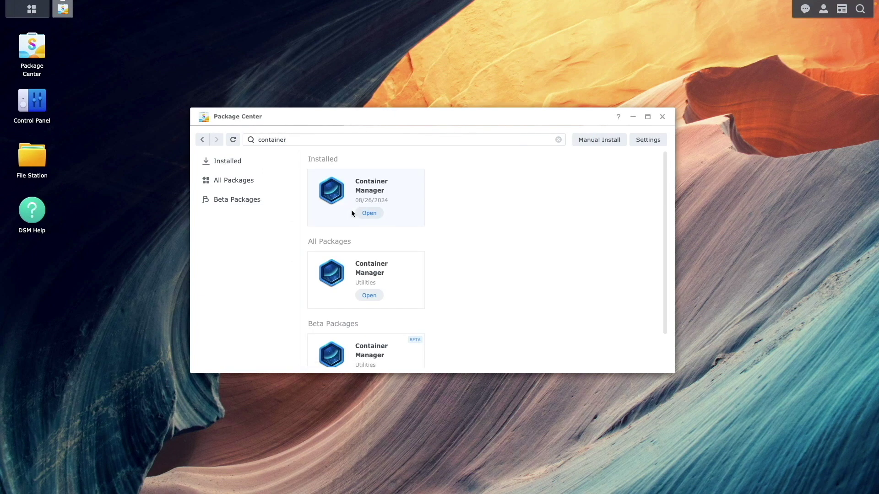
pyautogui.click(667, 120)
# Step: In File Station, create a folder named guacamole inside the docker shared folder
pyautogui.click(49, 155)
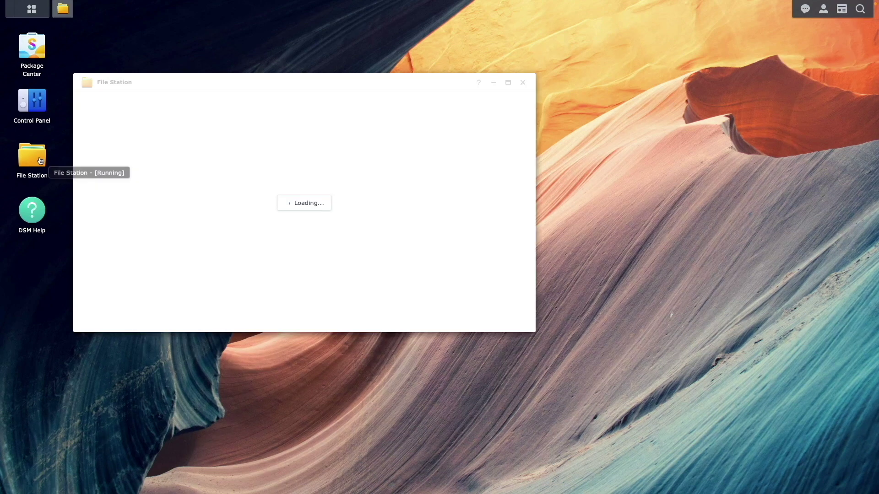
pyautogui.click(203, 120)
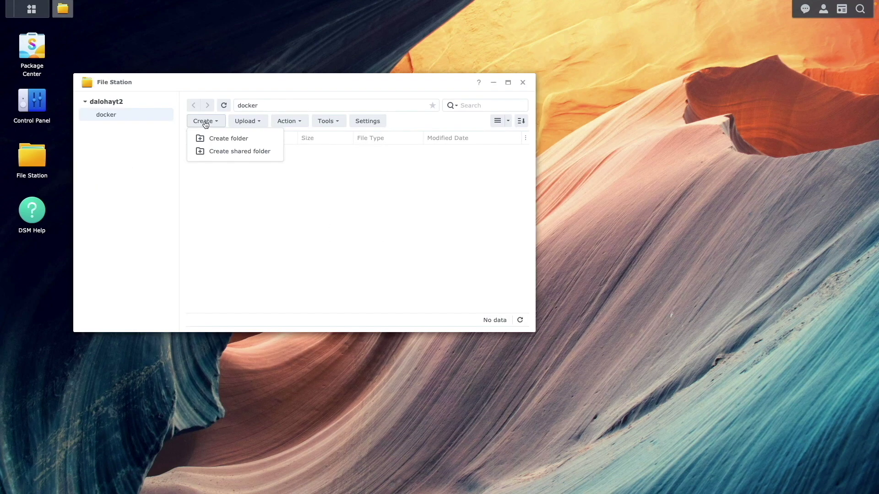
pyautogui.click(220, 138)
pyautogui.write('guacamole')
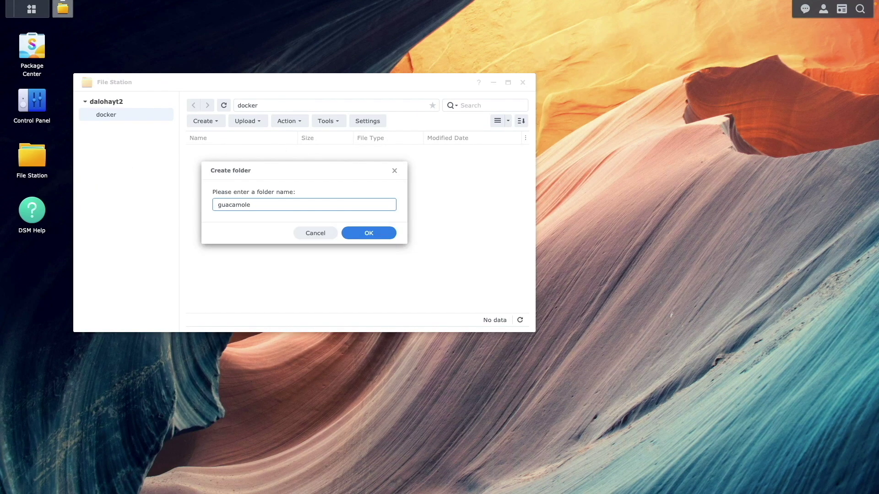
pyautogui.click(354, 234)
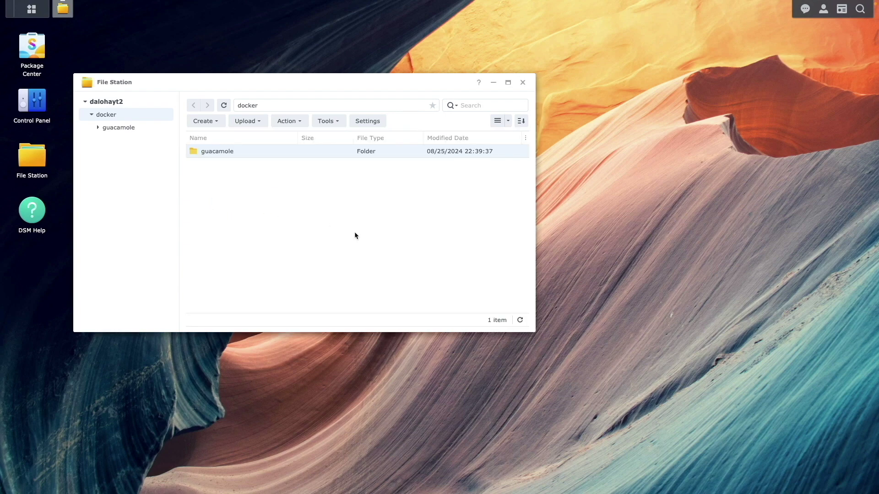
pyautogui.click(522, 82)
pyautogui.click(31, 8)
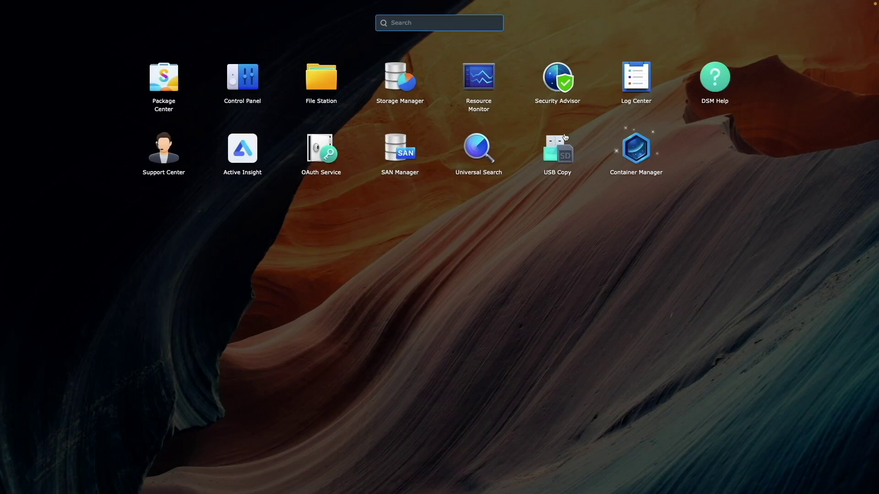
# Step: Launch Container Manager and start creating a new project from the Project list
pyautogui.click(627, 147)
pyautogui.moveTo(624, 114); pyautogui.dragTo(475, 114)
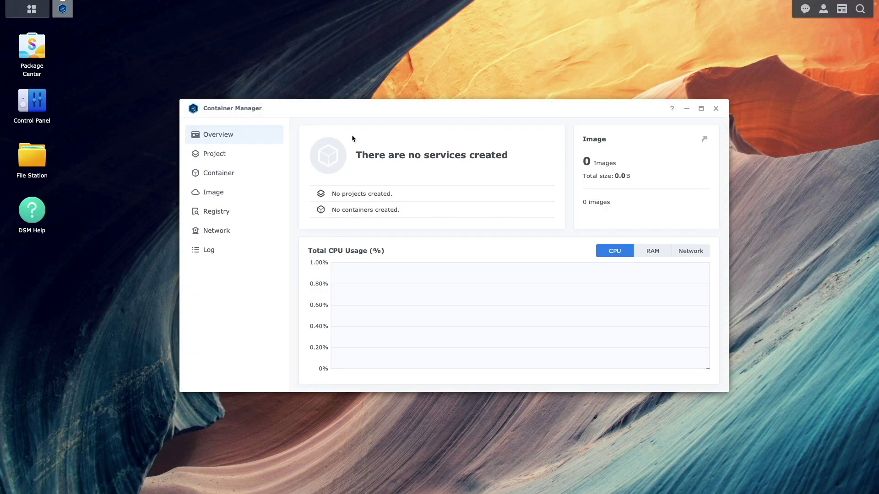
pyautogui.click(235, 155)
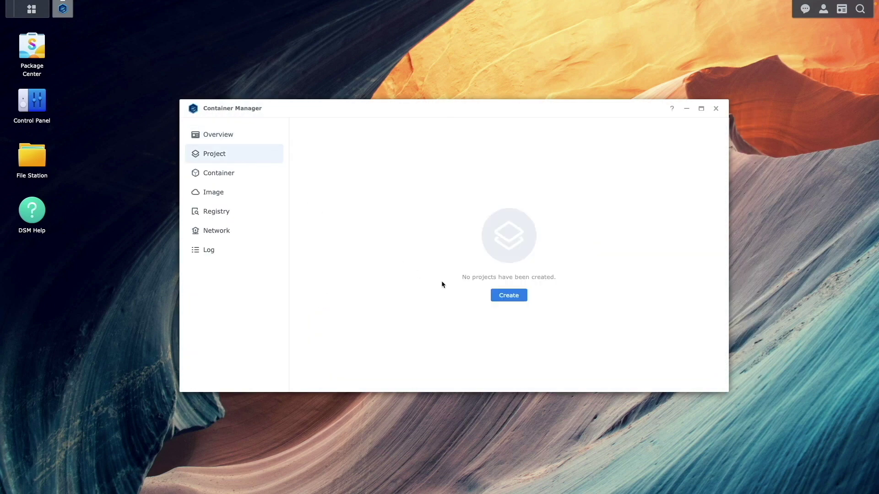
pyautogui.click(494, 297)
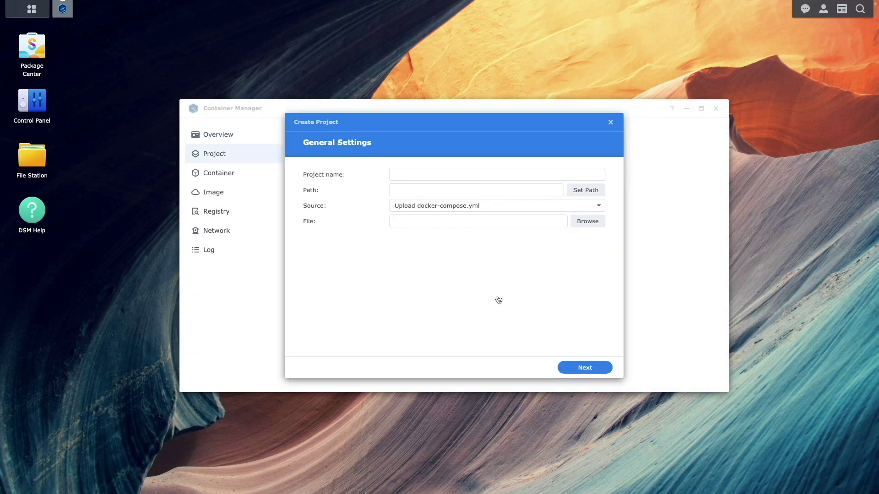
# Step: Name the project guacamole, set its path to /docker/guacamole, and open the source choices
pyautogui.click(422, 175)
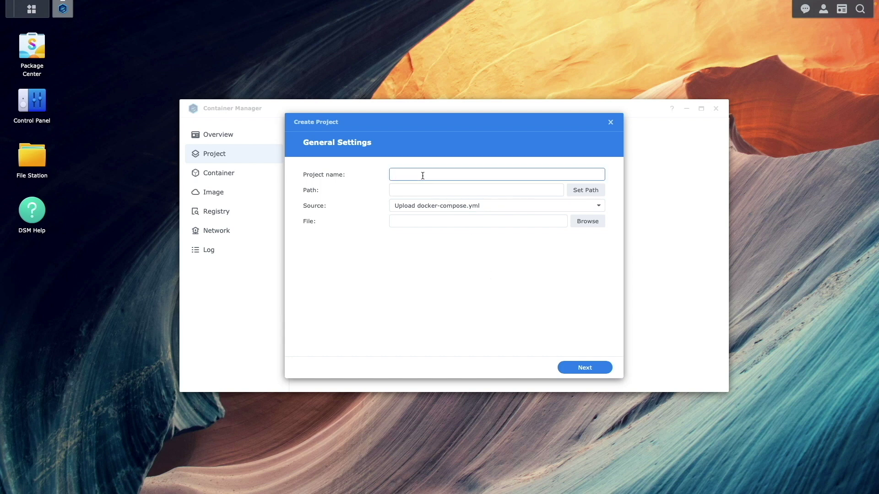
pyautogui.write('guacamole')
pyautogui.click(582, 189)
pyautogui.click(369, 177)
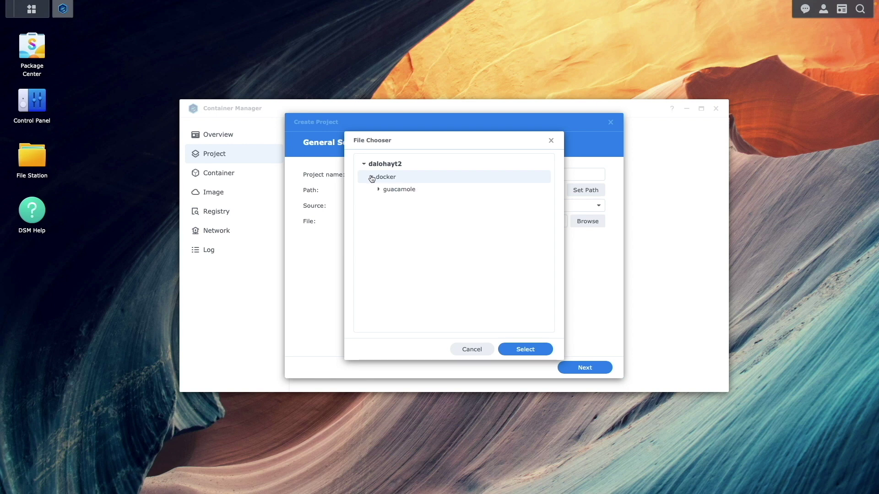
pyautogui.click(395, 190)
pyautogui.click(521, 350)
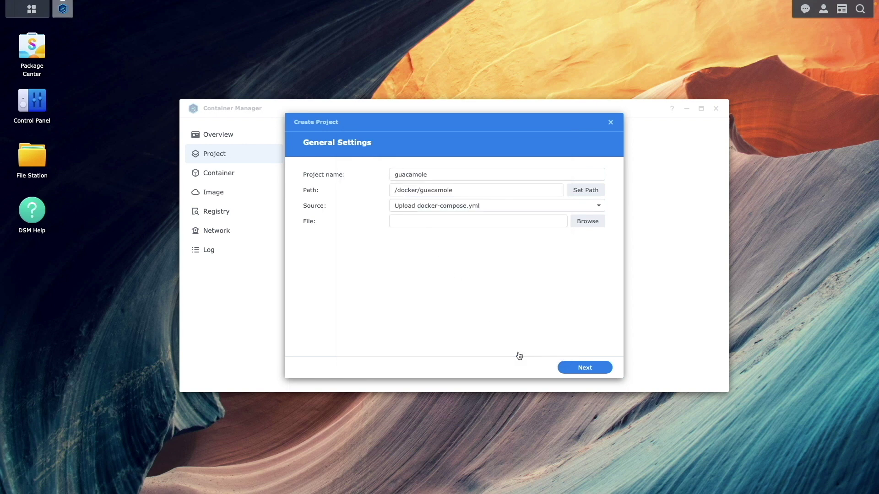
pyautogui.click(575, 210)
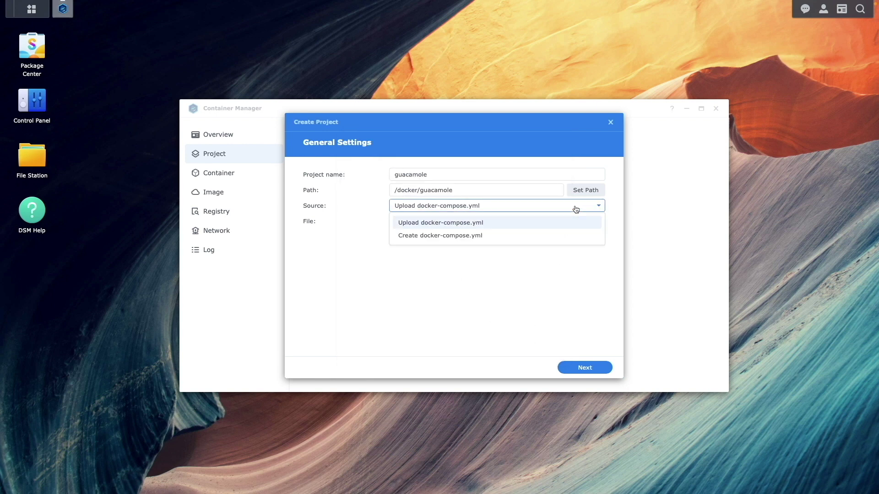
# Step: Create a new docker-compose.yml, paste the jwetzell/guacamole YAML mapping port 8080:8080, and continue
pyautogui.click(557, 239)
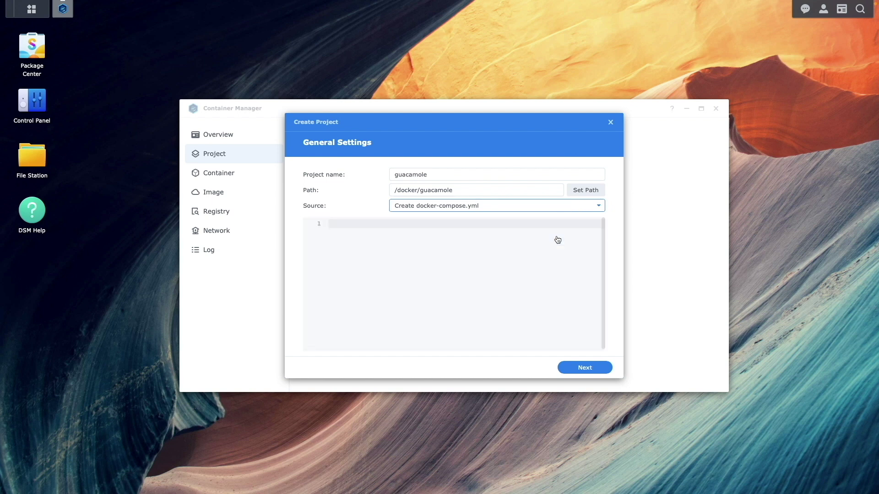
pyautogui.click(515, 261)
pyautogui.write('version: "3.9" services:   guacamole:     container_name: guacamole     image: jwetzell/guacamole     restart: unless-stopped     ports:       - 8080:8080     volumes:       - /volume1/docker/guacamole:/config:rw     environment:       TZ: Pacific/Honolulu')
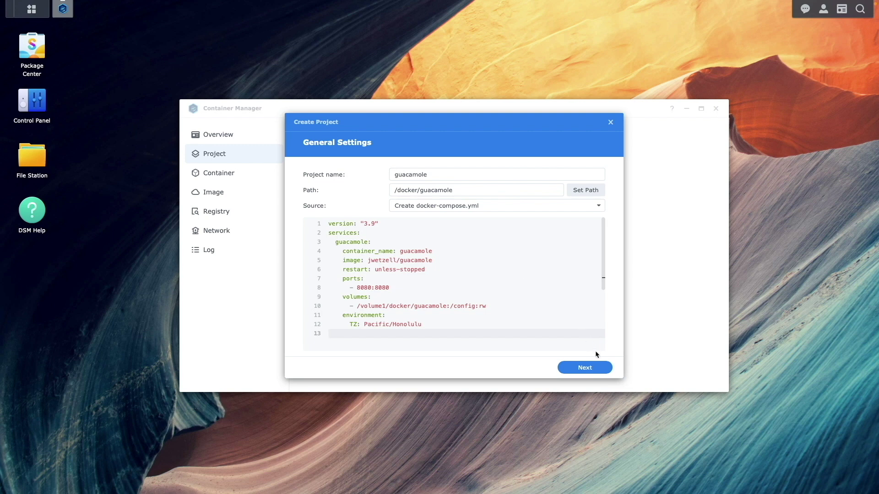
pyautogui.click(599, 367)
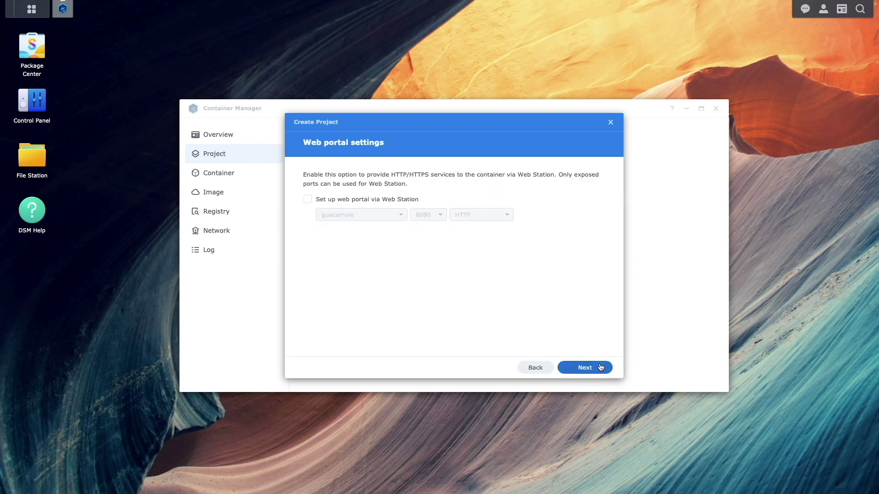
# Step: Skip web portal settings and finish the wizard to build and start the guacamole project
pyautogui.click(600, 367)
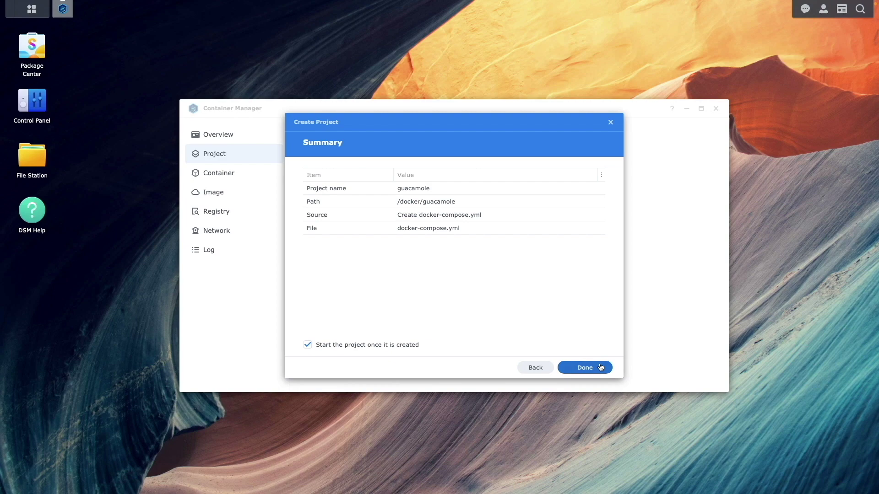
pyautogui.click(601, 367)
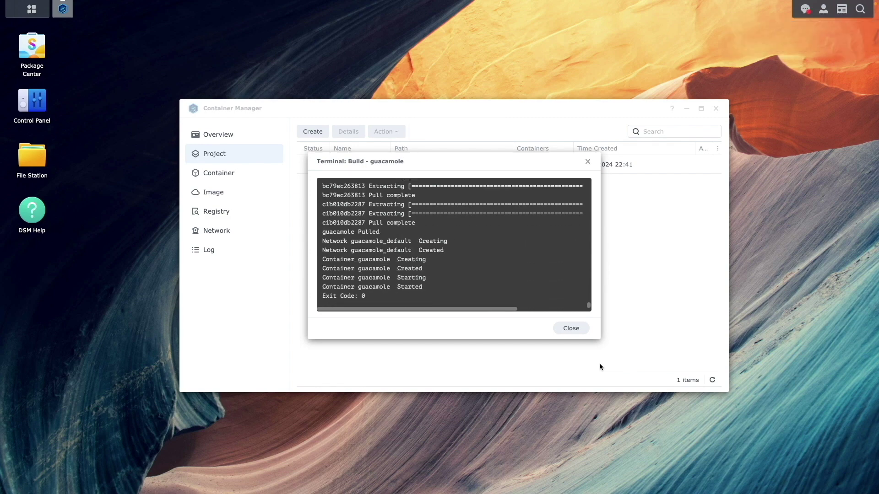
# Step: Close Container Manager and enable SSH in Control Panel's Terminal & SNMP, applying the change
pyautogui.click(586, 328)
pyautogui.click(716, 109)
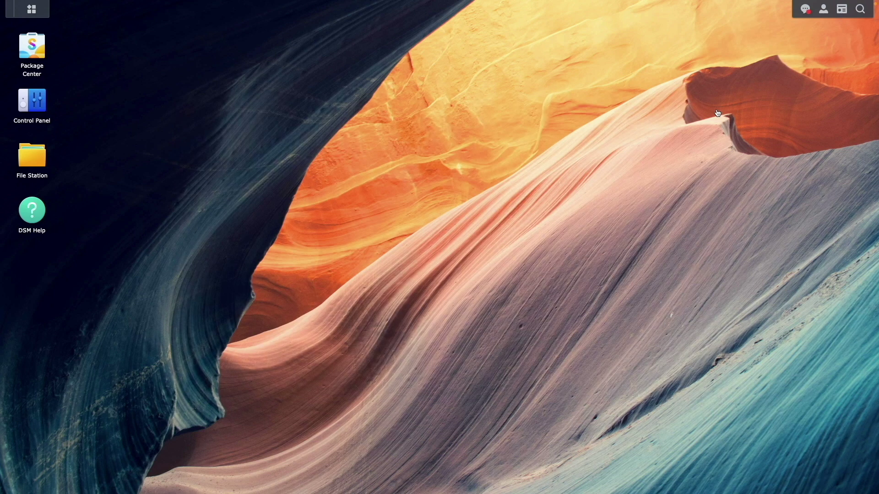
pyautogui.click(42, 107)
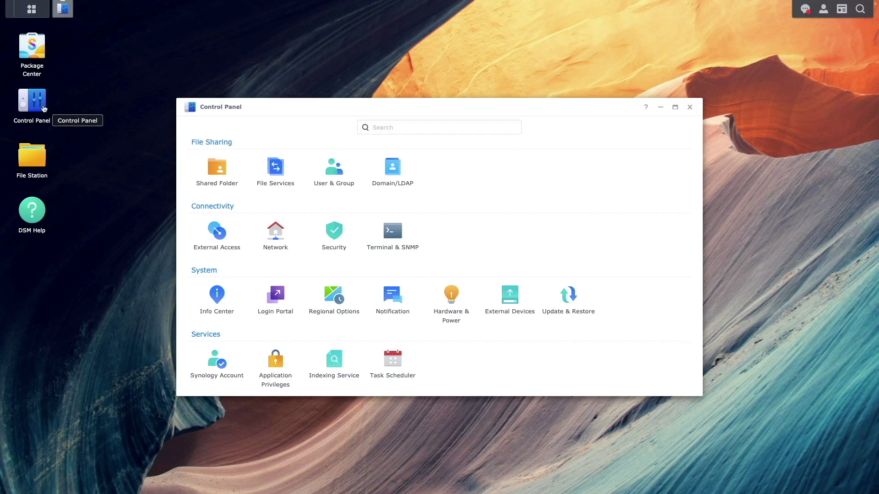
pyautogui.click(405, 242)
pyautogui.click(339, 191)
pyautogui.click(642, 387)
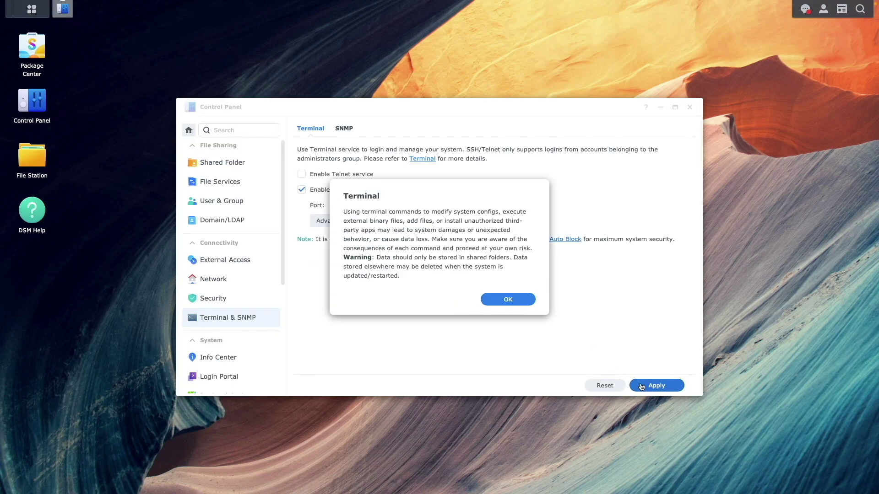
pyautogui.click(530, 303)
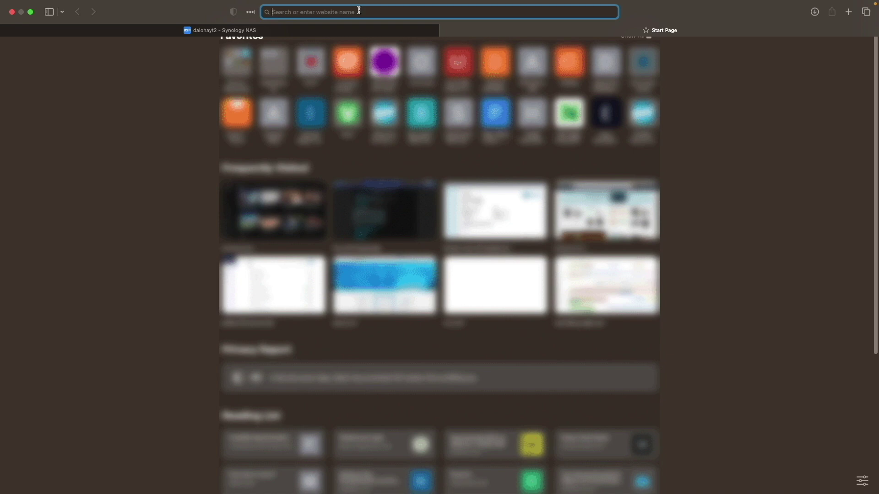
# Step: Browse to the Guacamole login page at 10.0.4.96:8080
pyautogui.write('10.0.4.73:5101')
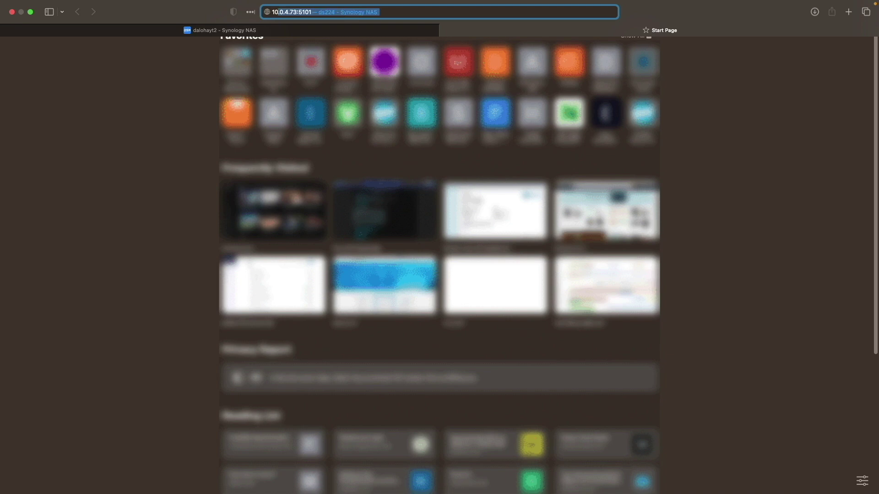
pyautogui.press('BackSpace')
pyautogui.press('BackSpace')
pyautogui.press('BackSpace')
pyautogui.press('BackSpace')
pyautogui.press('BackSpace')
pyautogui.press('BackSpace')
pyautogui.press('BackSpace')
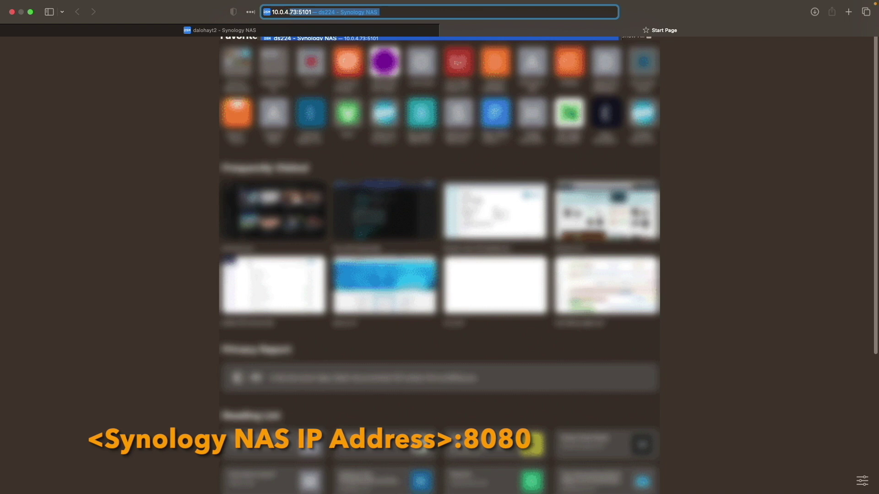
pyautogui.write('96:')
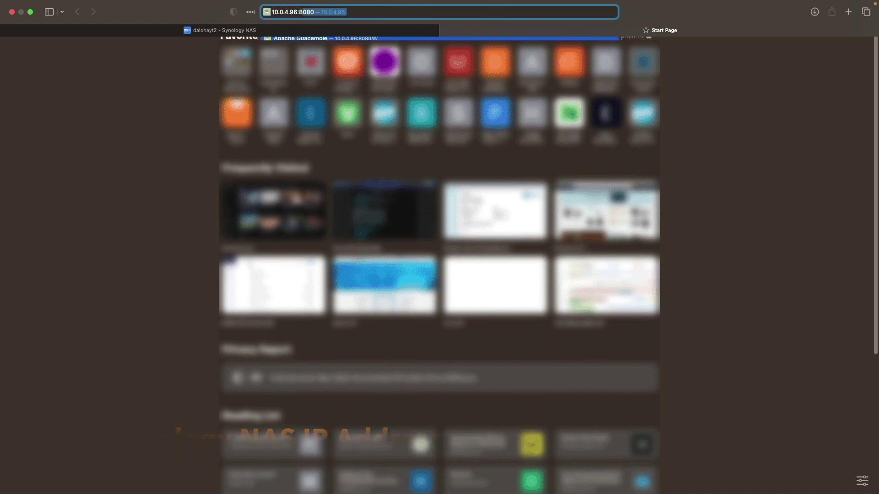
pyautogui.write('8080')
pyautogui.press('Return')
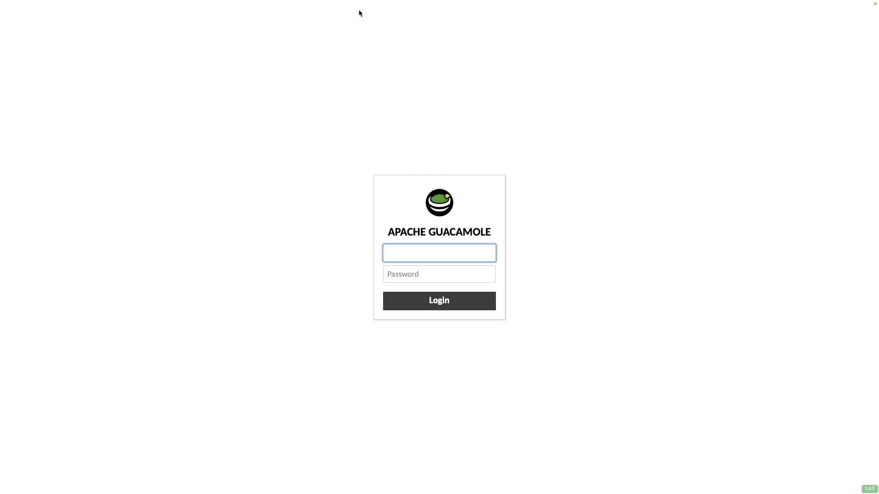
# Step: Log in to Guacamole with the default administrator username and password
pyautogui.press('Tab')
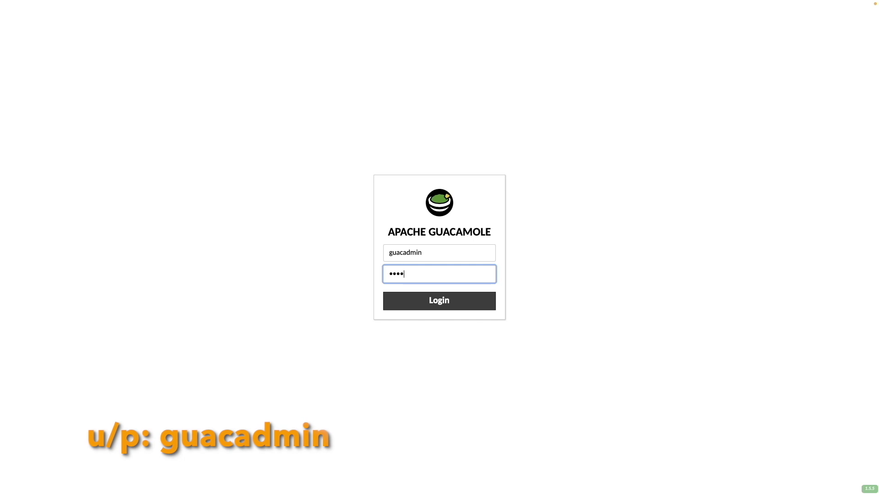
pyautogui.press('Return')
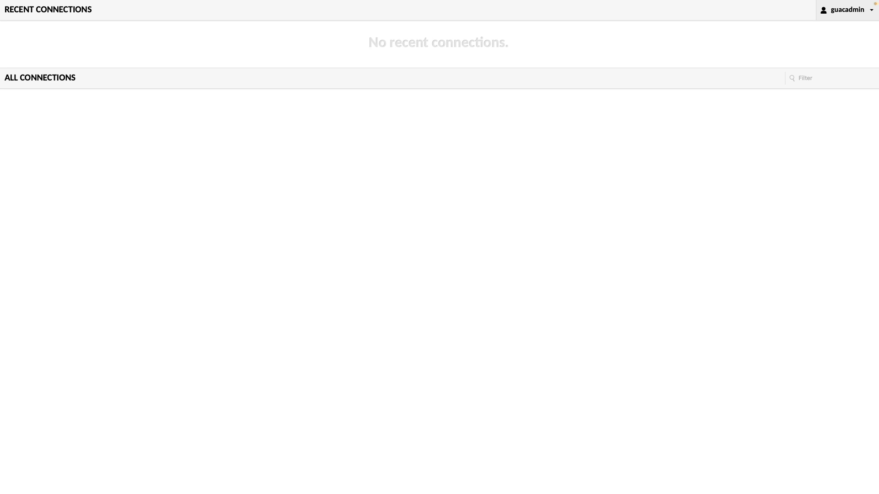
# Step: In Settings > Preferences, enter the current password and a new admin password twice, and update it
pyautogui.click(868, 11)
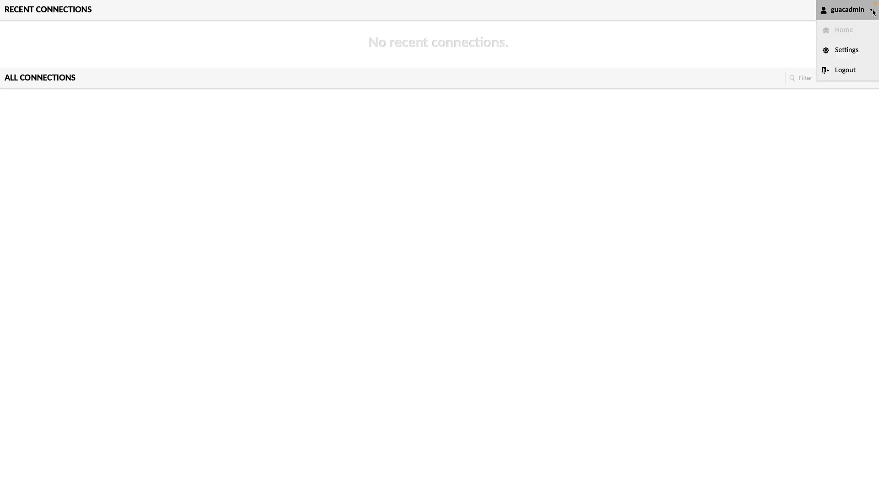
pyautogui.click(854, 49)
pyautogui.click(246, 33)
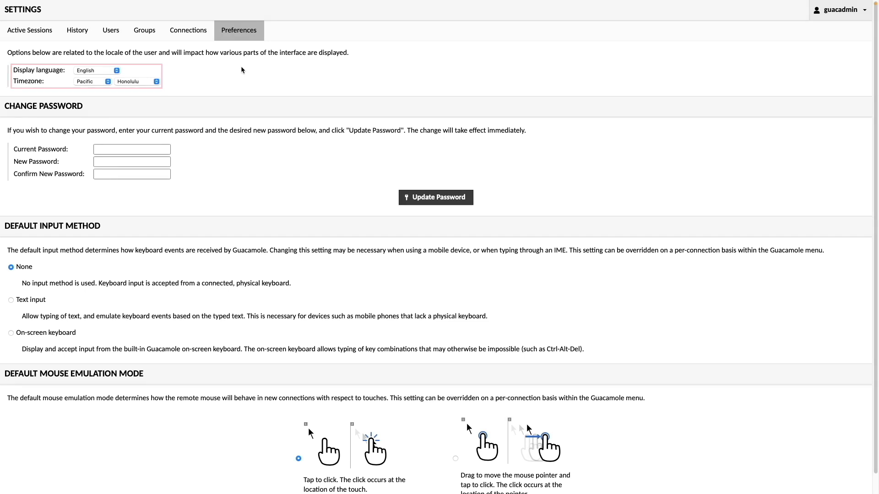
pyautogui.click(113, 152)
pyautogui.write('gu')
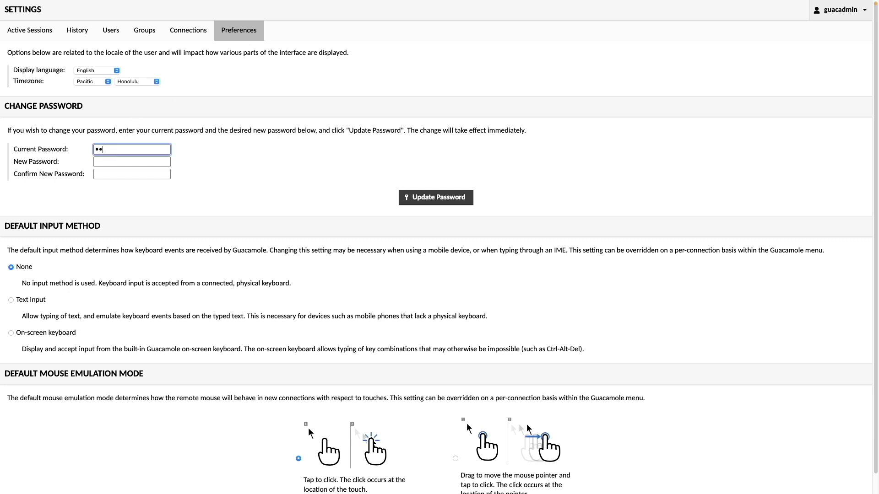
pyautogui.write('acadmin')
pyautogui.press('Tab')
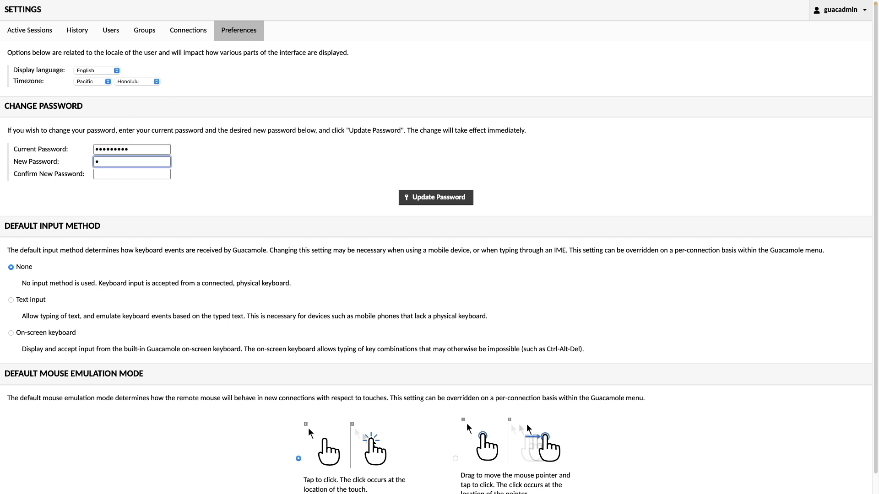
pyautogui.press('Tab')
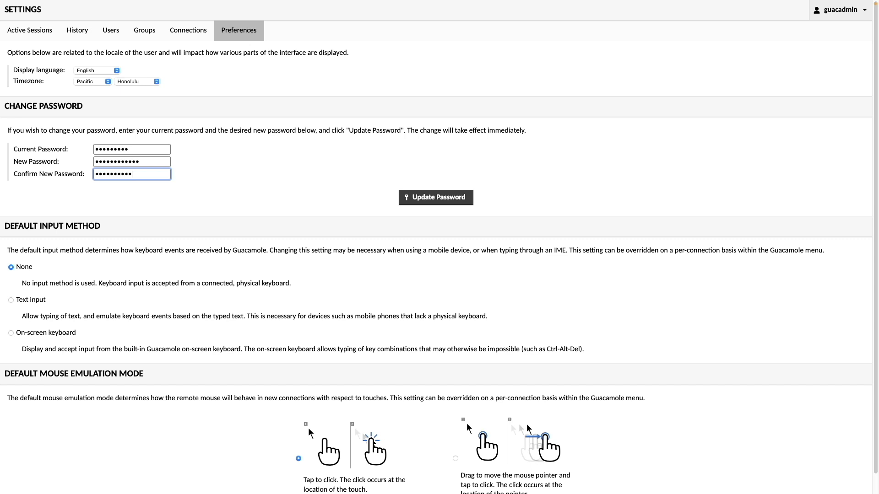
pyautogui.click(416, 198)
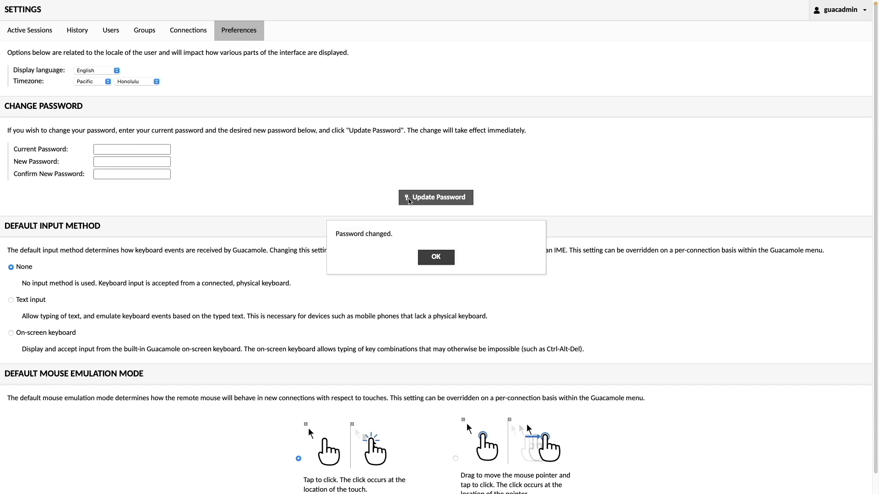
pyautogui.click(441, 258)
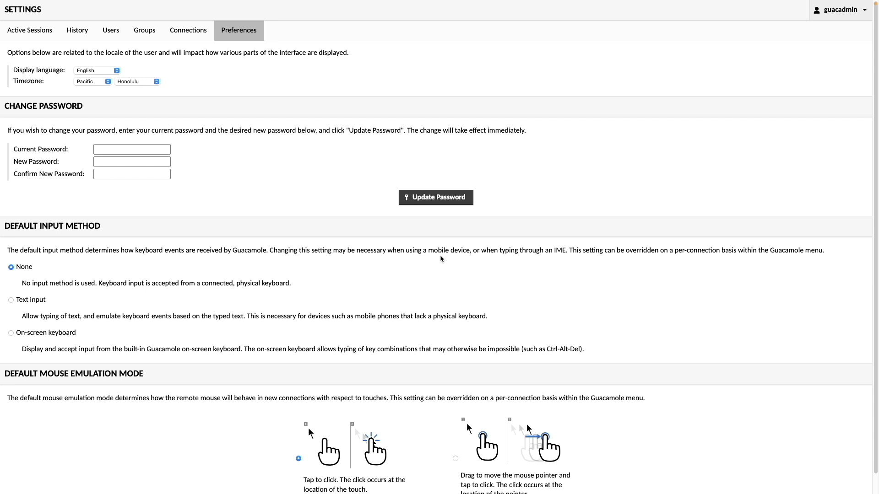
# Step: Switch to the Connections tab in Guacamole's settings
pyautogui.click(194, 35)
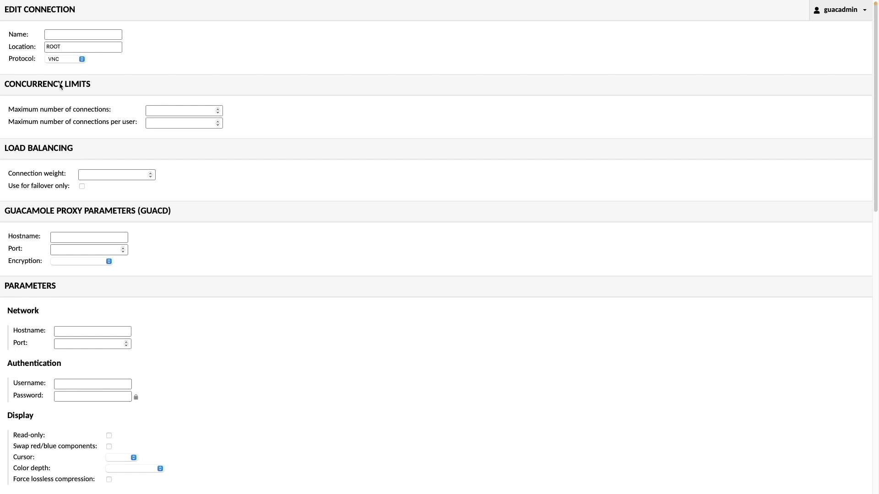
# Step: Name the new connection DS224+ and set its protocol to SSH
pyautogui.click(59, 35)
pyautogui.write('DS')
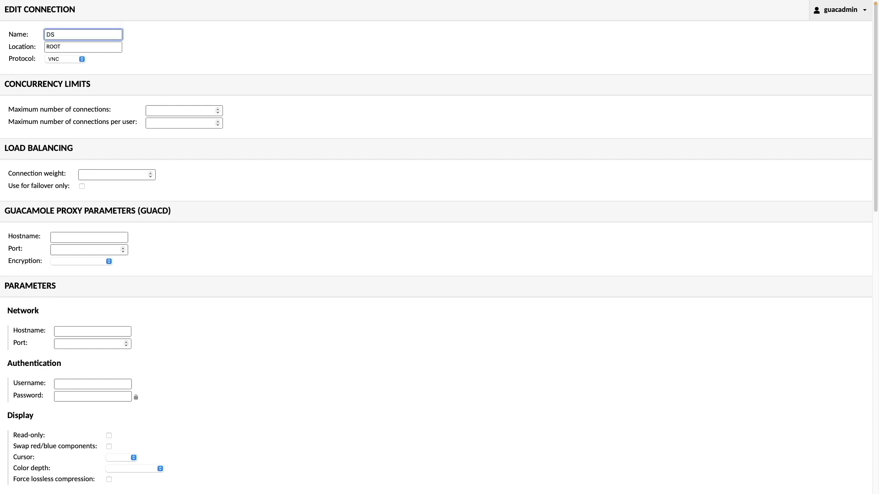
pyautogui.write('224+')
pyautogui.click(55, 59)
pyautogui.click(54, 42)
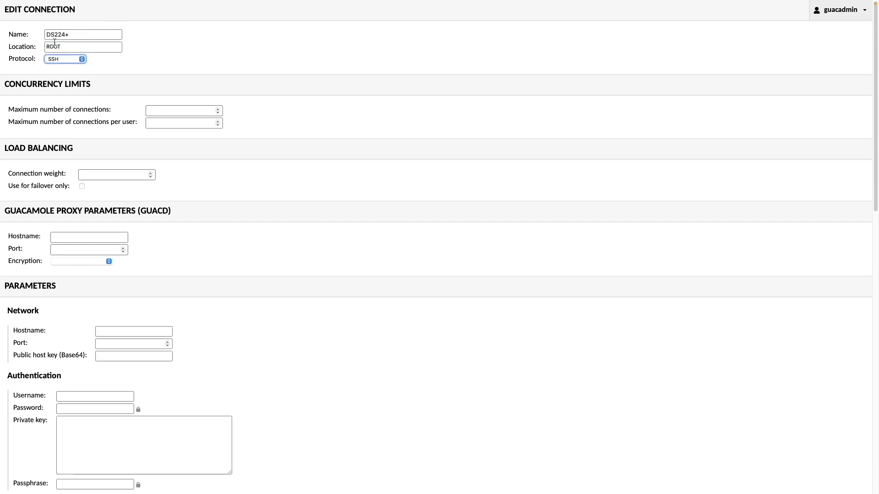
# Step: Set hostname 10.0.4.96 and enter the NAS admin username and password
pyautogui.click(100, 332)
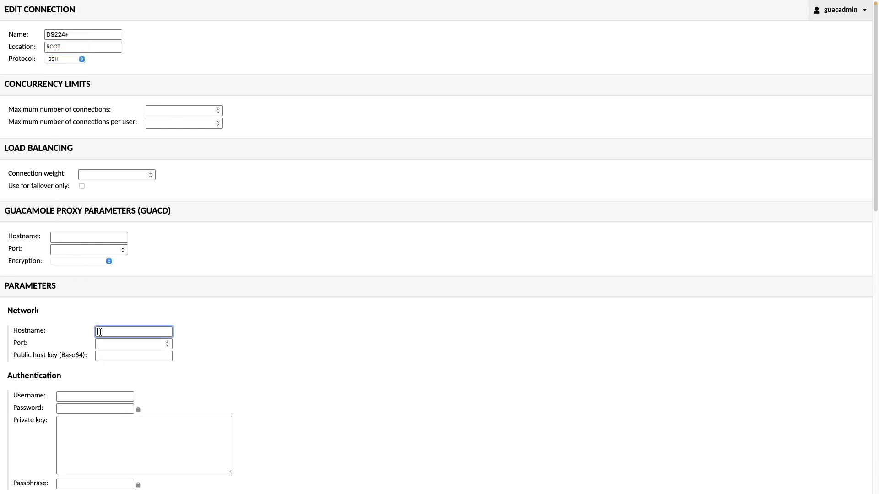
pyautogui.write('10.0.4.96')
pyautogui.click(82, 395)
pyautogui.write('dsadmin')
pyautogui.press('Tab')
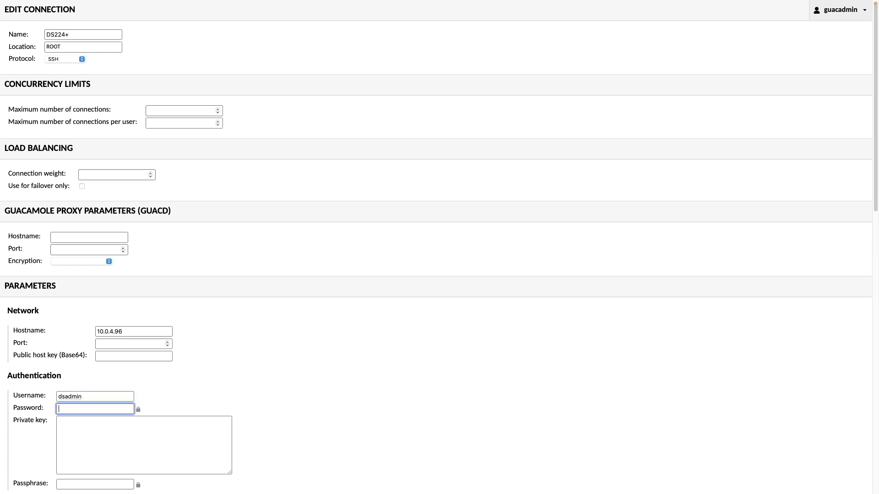
pyautogui.write('••••••••••••')
pyautogui.scroll(-5, 362, 430)
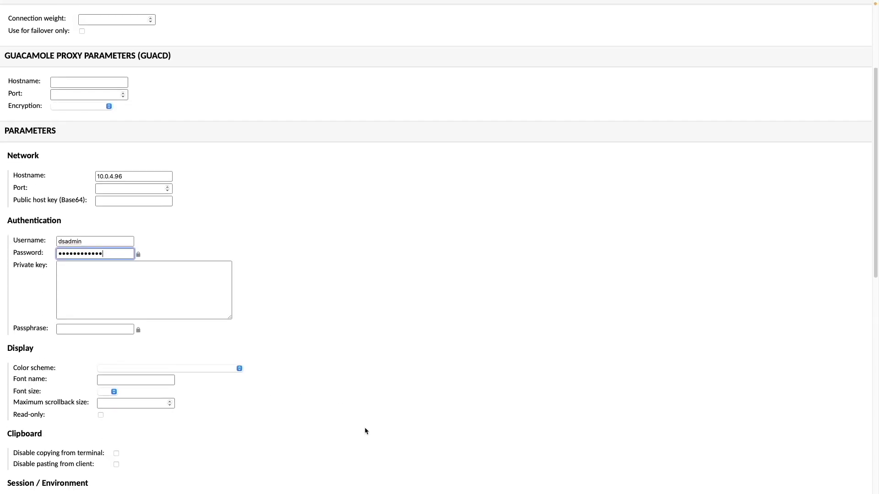
# Step: Save the DS224+ SSH connection from the bottom of the edit form
pyautogui.scroll(-1, 365, 431)
pyautogui.scroll(-4, 365, 430)
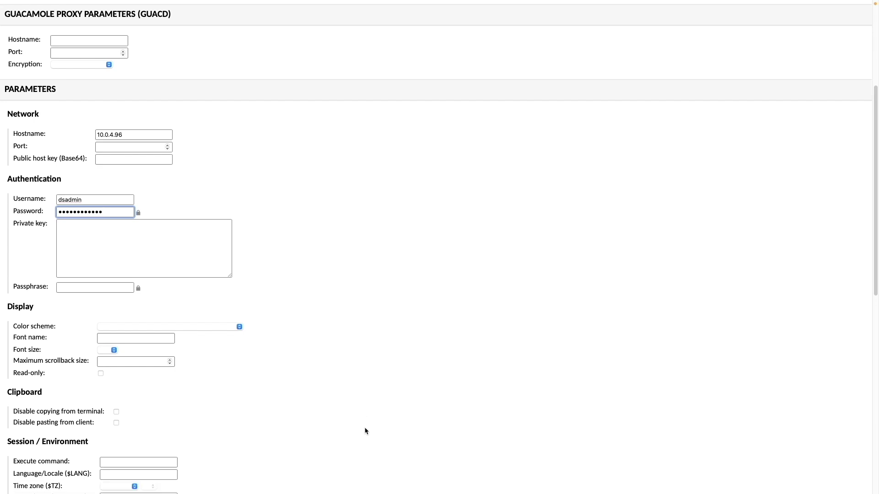
pyautogui.scroll(-4, 365, 431)
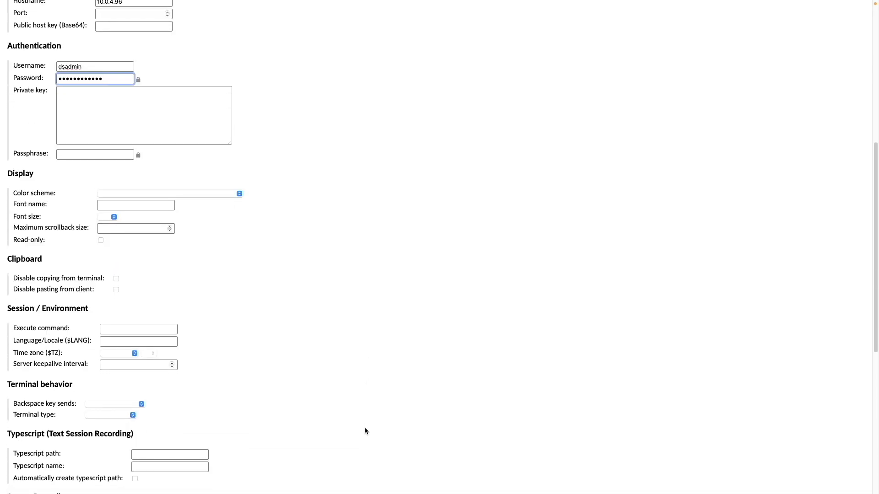
pyautogui.scroll(-10, 364, 430)
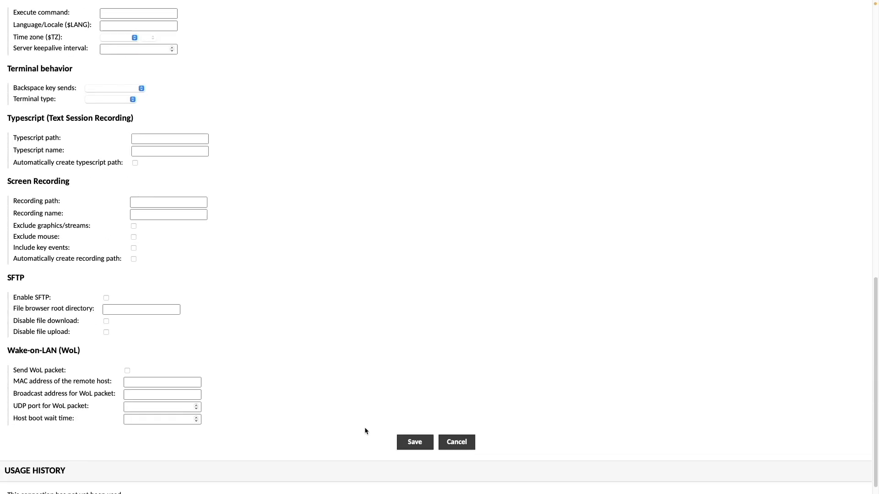
pyautogui.click(415, 442)
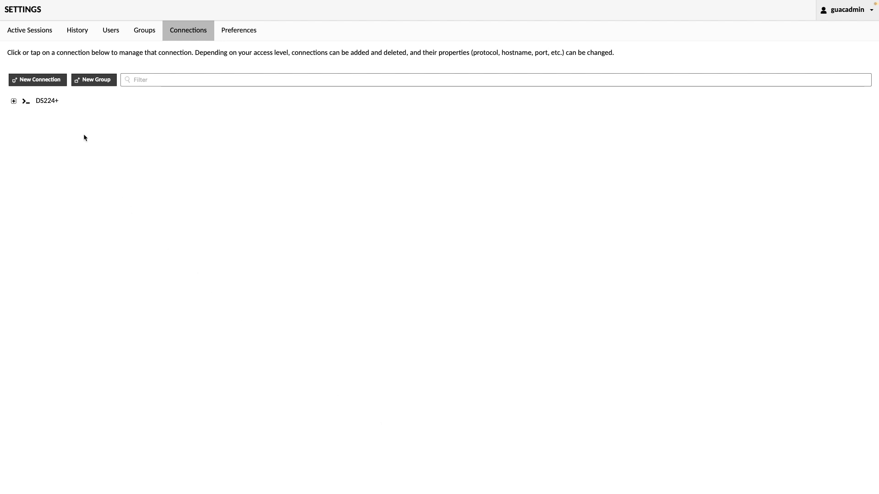
# Step: Create another connection named Windows11 PC using the RDP protocol
pyautogui.click(53, 80)
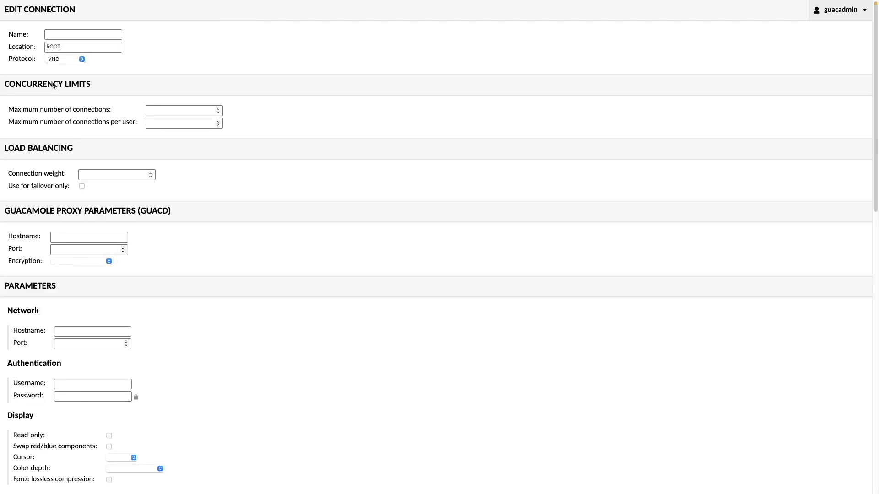
pyautogui.click(54, 35)
pyautogui.write('Windows11 PC')
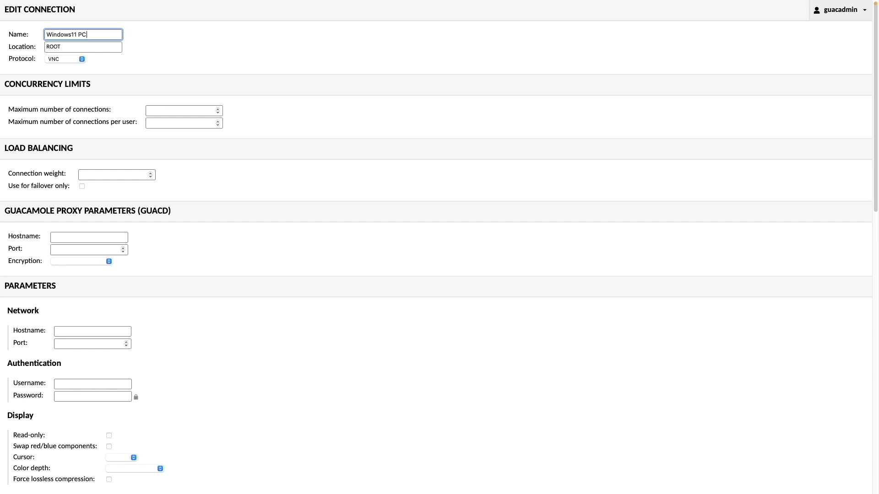
pyautogui.click(56, 59)
pyautogui.click(56, 31)
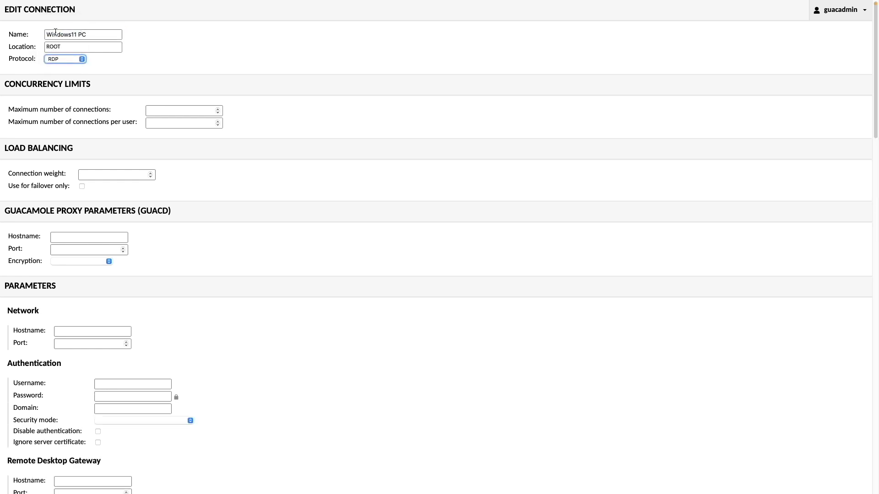
# Step: Set hostname 10.0.4.85, enter the Windows login credentials, and ignore the server certificate
pyautogui.click(61, 332)
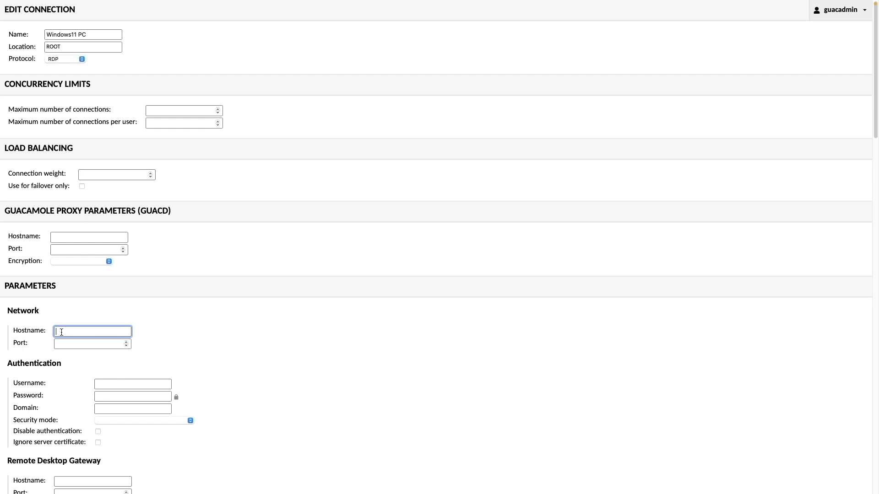
pyautogui.write('10.0.4.85')
pyautogui.click(98, 384)
pyautogui.write('ferd')
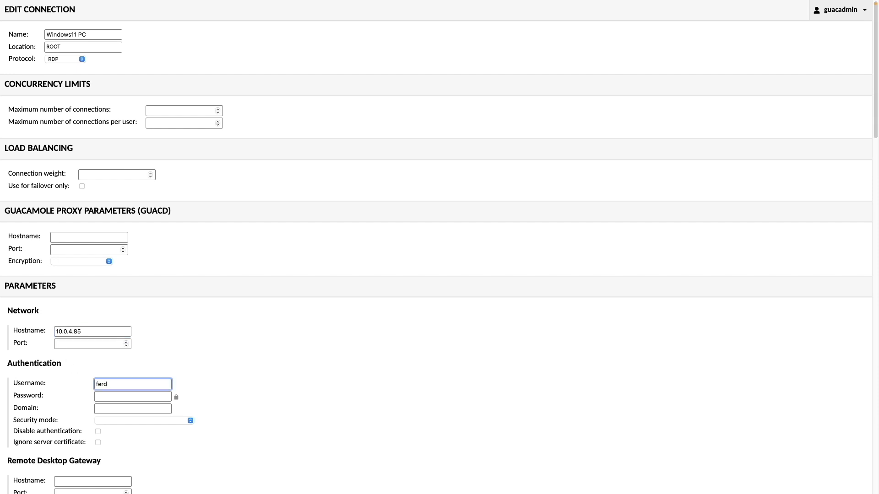
pyautogui.press('Tab')
pyautogui.write('*******')
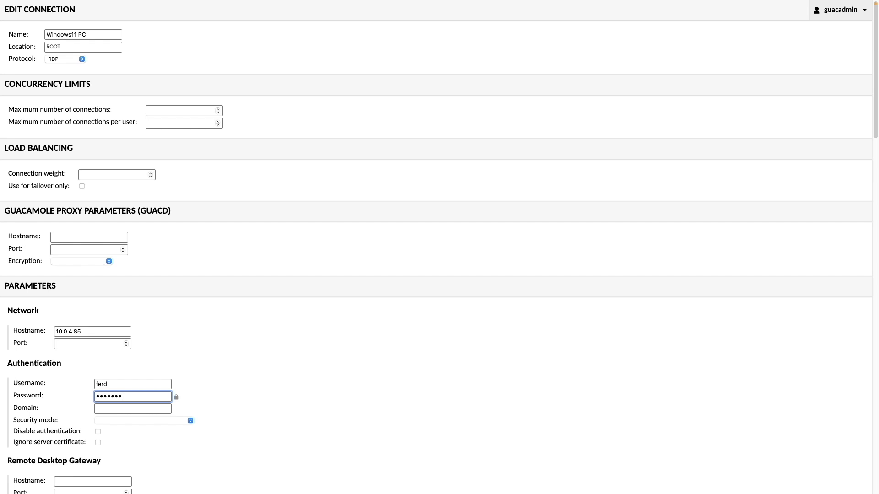
pyautogui.click(98, 442)
# Step: Set the RDP display resize method to Display Update
pyautogui.scroll(-4, 243, 470)
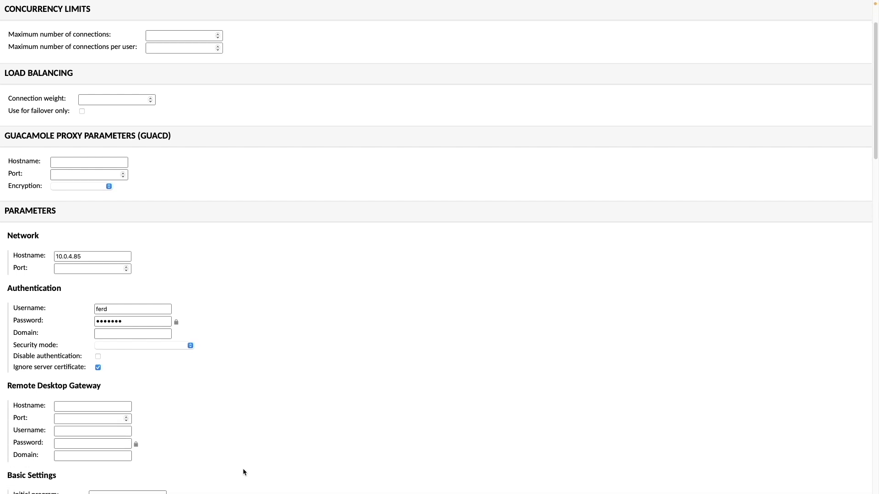
pyautogui.scroll(-3, 242, 468)
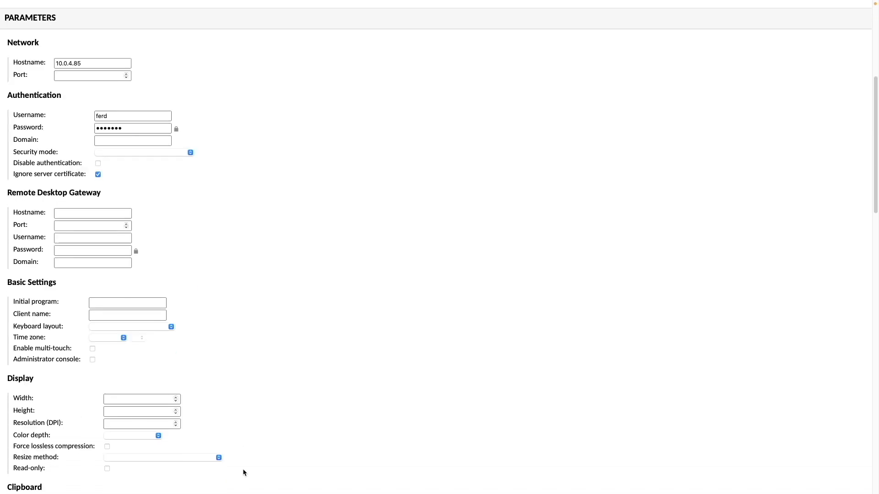
pyautogui.click(193, 452)
pyautogui.click(204, 461)
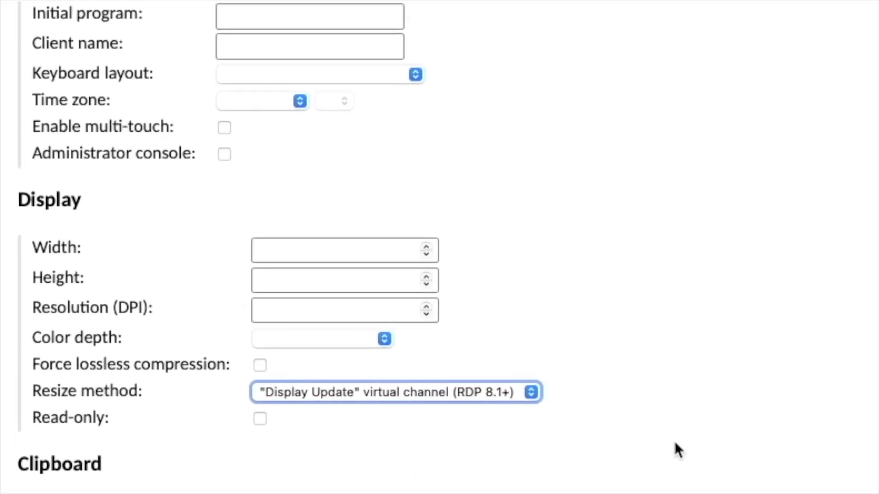
# Step: Save the Windows11 PC connection from the bottom of the form
pyautogui.scroll(-1, 673, 440)
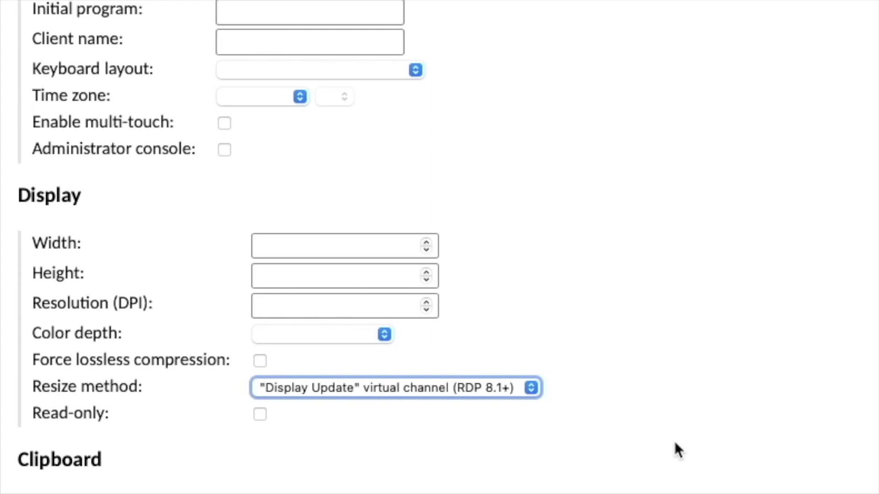
pyautogui.scroll(-3, 645, 447)
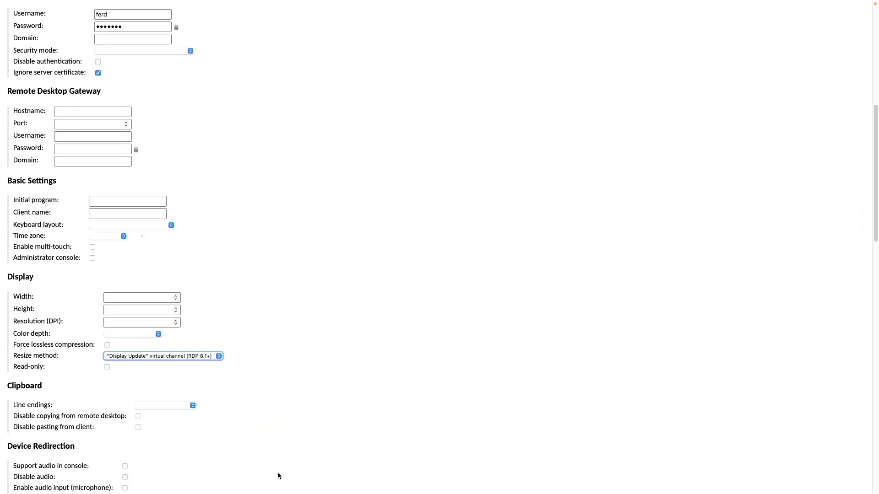
pyautogui.scroll(-5, 278, 474)
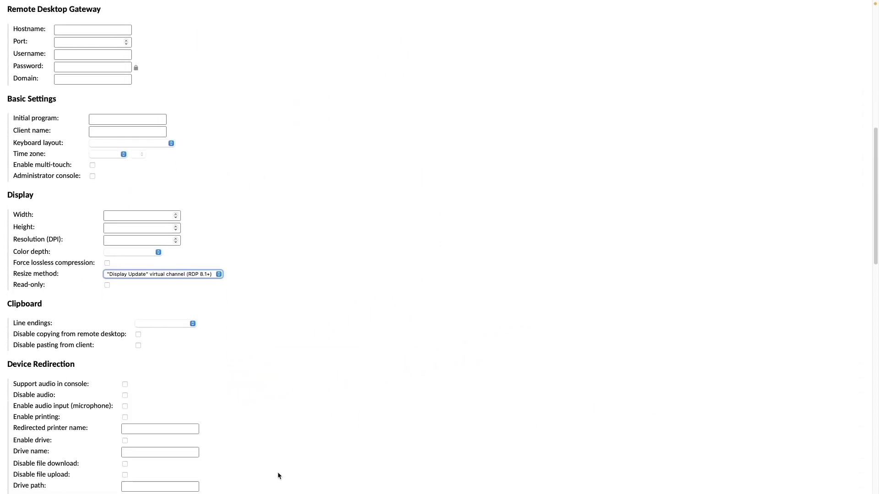
pyautogui.scroll(-8, 278, 476)
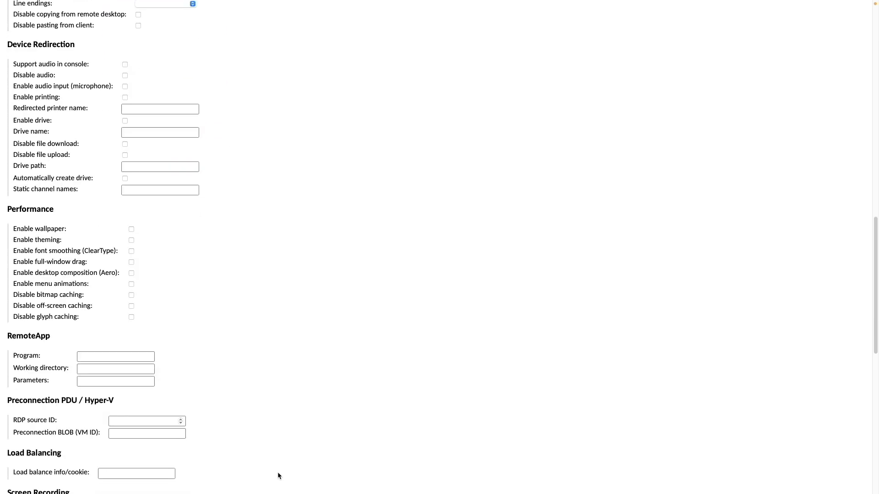
pyautogui.scroll(-6, 278, 476)
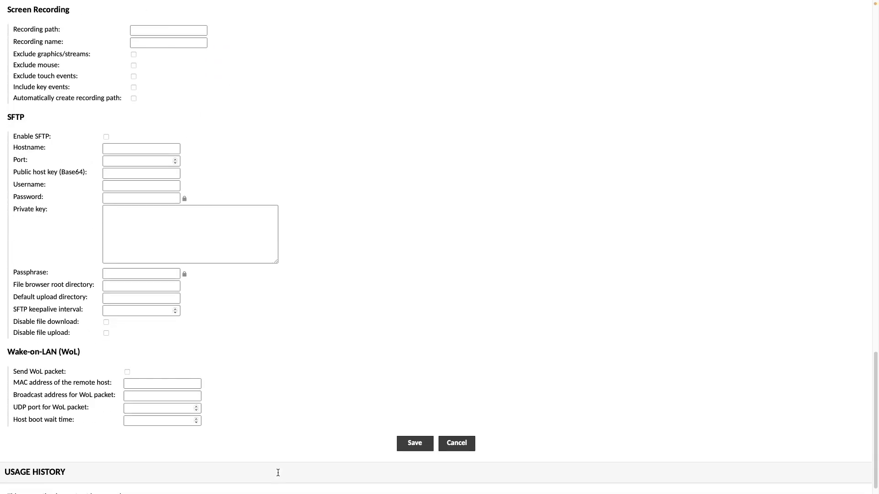
pyautogui.click(410, 446)
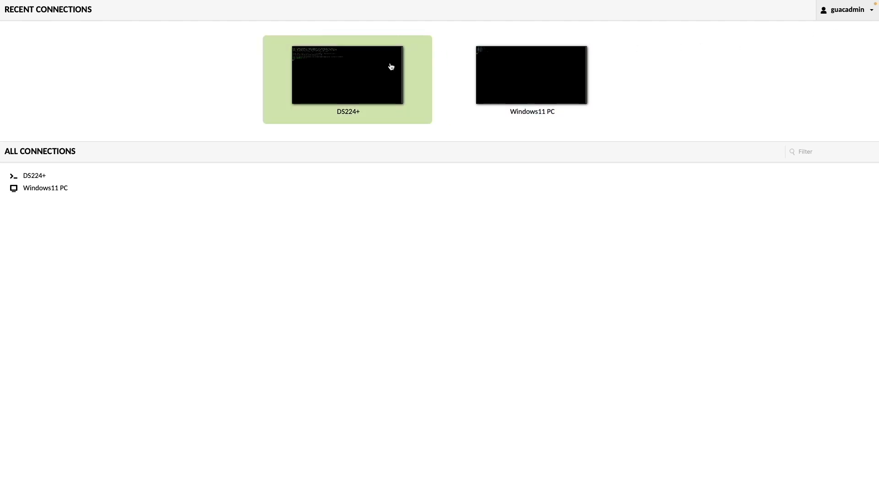
# Step: Connect to DS224+ over SSH, then run exit to log out of the shell
pyautogui.click(391, 67)
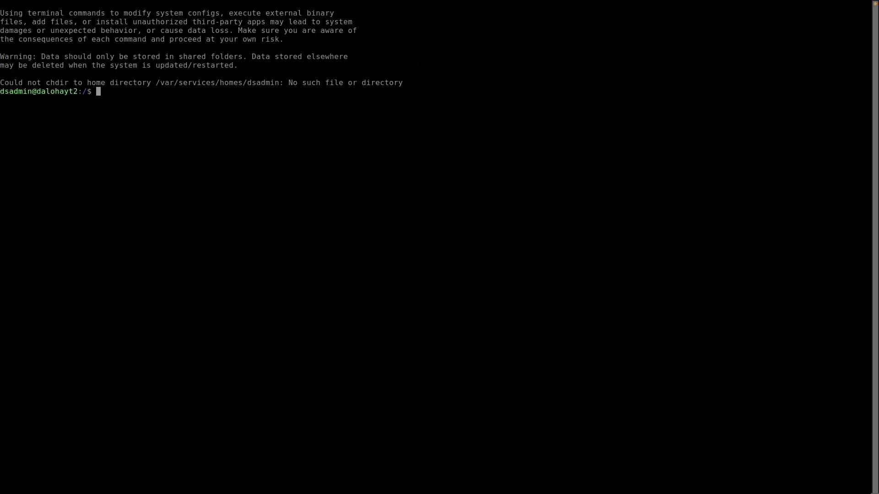
pyautogui.write('exit')
pyautogui.press('Return')
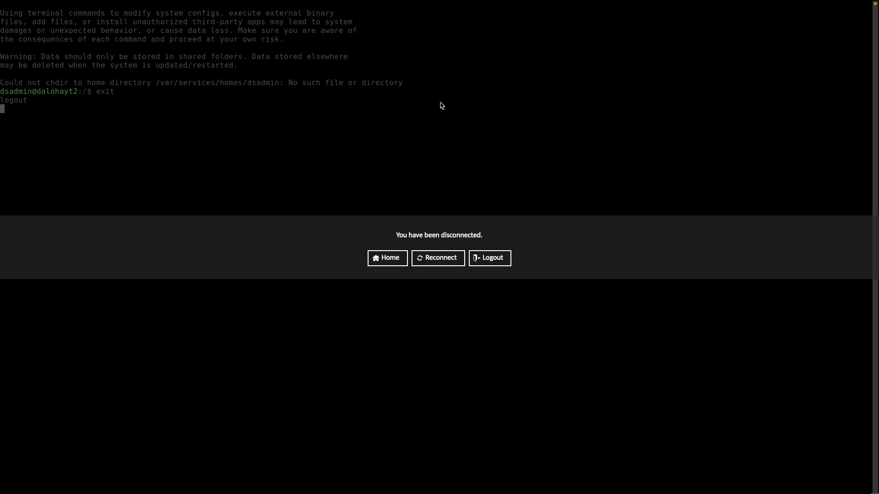
# Step: Connect to Windows11 PC and open This PC on the remote desktop
pyautogui.click(397, 258)
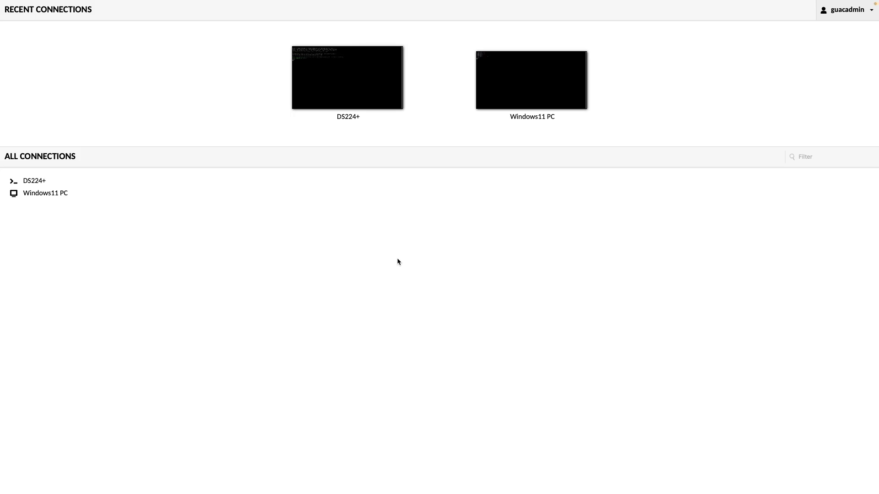
pyautogui.click(514, 94)
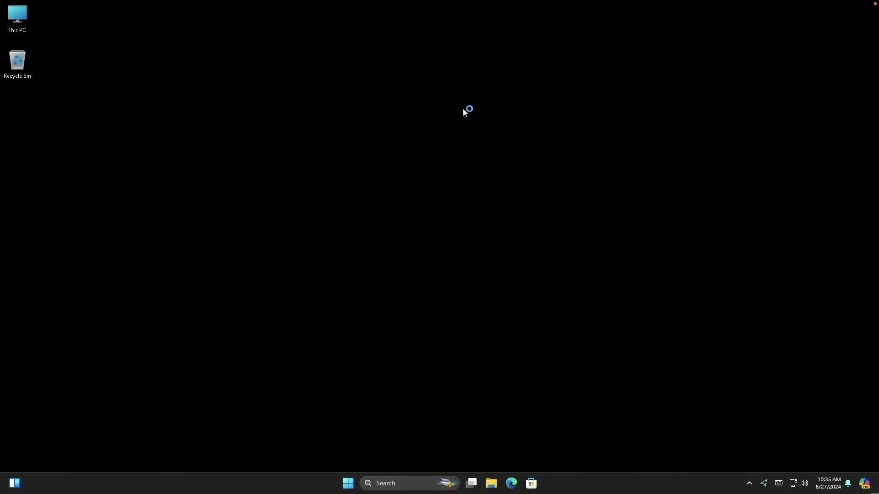
pyautogui.doubleClick(25, 18)
pyautogui.moveTo(207, 51); pyautogui.dragTo(402, 98)
# Step: Test rescaling by shrinking the browser out of full screen, then restoring full screen
pyautogui.moveTo(89, 3)
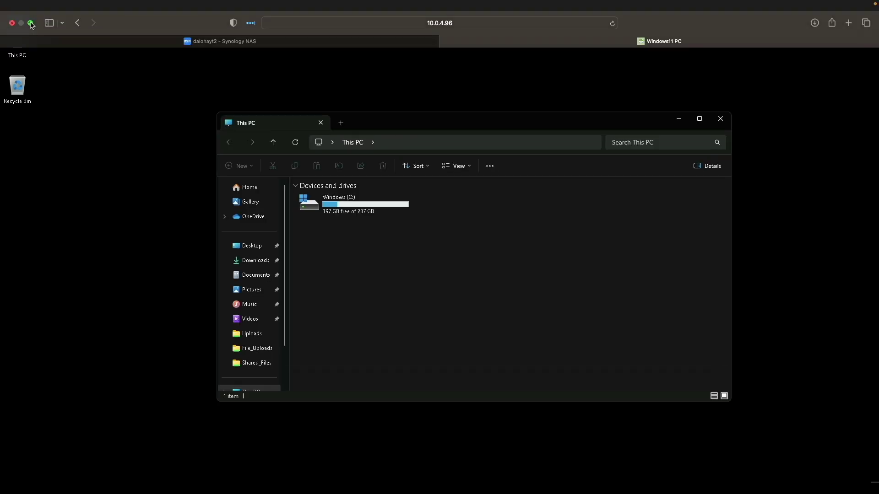
pyautogui.click(31, 24)
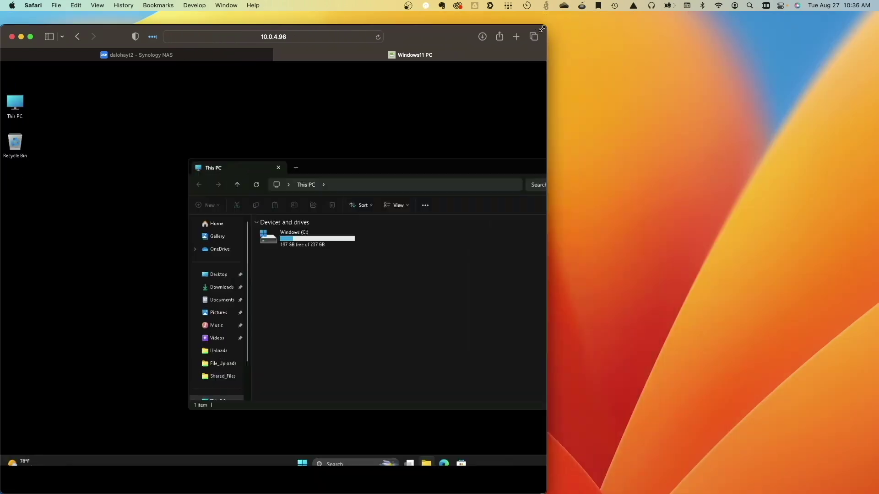
pyautogui.moveTo(703, 25); pyautogui.dragTo(528, 90)
pyautogui.moveTo(444, 116); pyautogui.dragTo(540, 72)
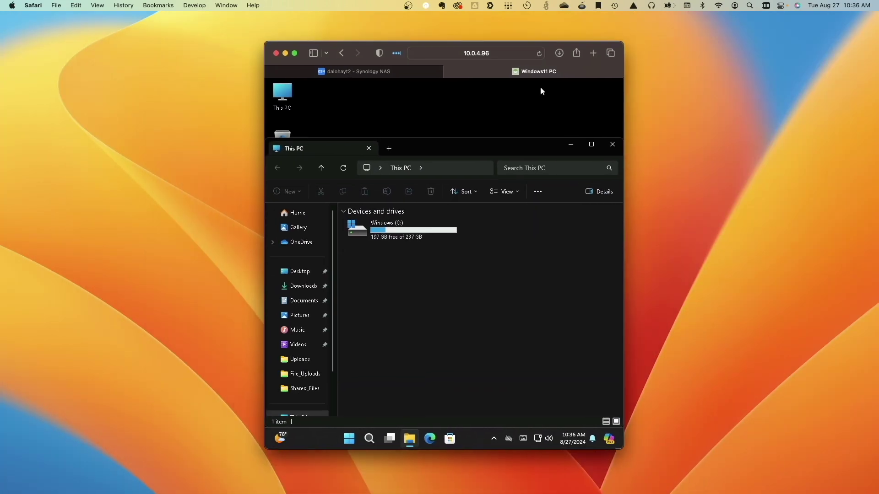
pyautogui.click(295, 53)
# Step: Close This PC and disconnect the remote session via Start > Power > Disconnect
pyautogui.moveTo(274, 90); pyautogui.dragTo(520, 91)
pyautogui.click(600, 91)
pyautogui.click(348, 484)
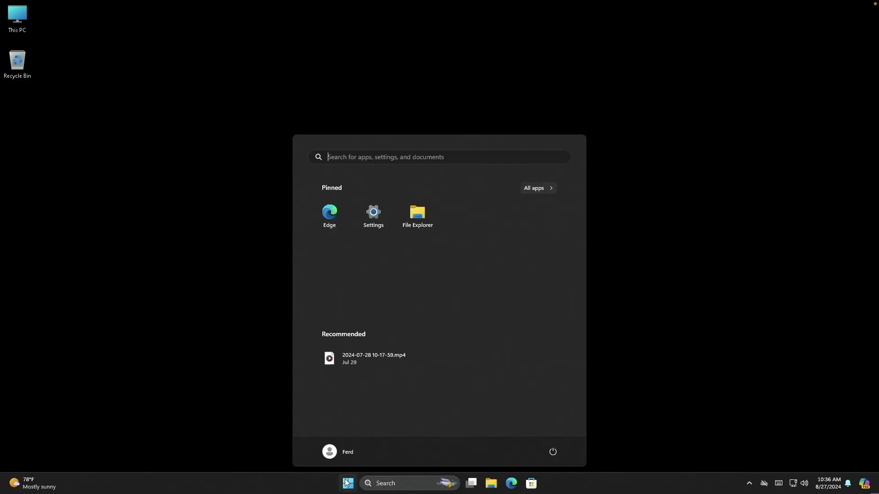
pyautogui.click(553, 452)
pyautogui.click(560, 388)
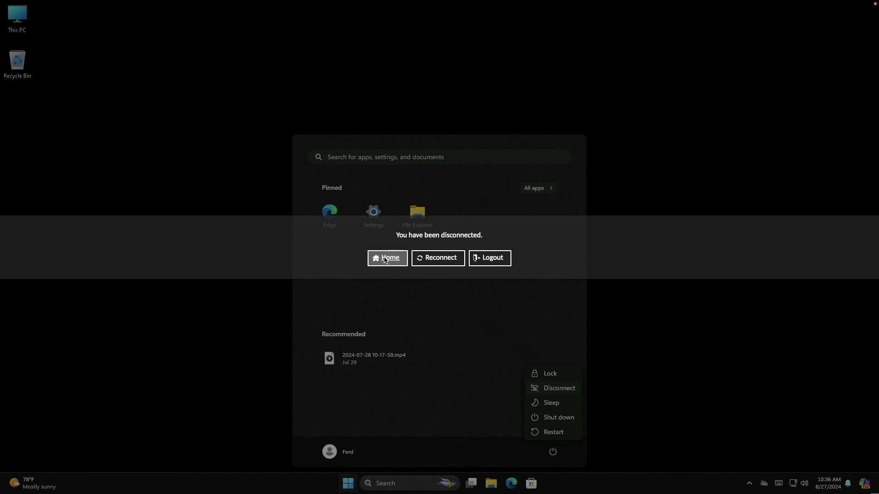
pyautogui.click(386, 257)
# Step: Start a new user from Guacamole Settings > Users
pyautogui.click(872, 9)
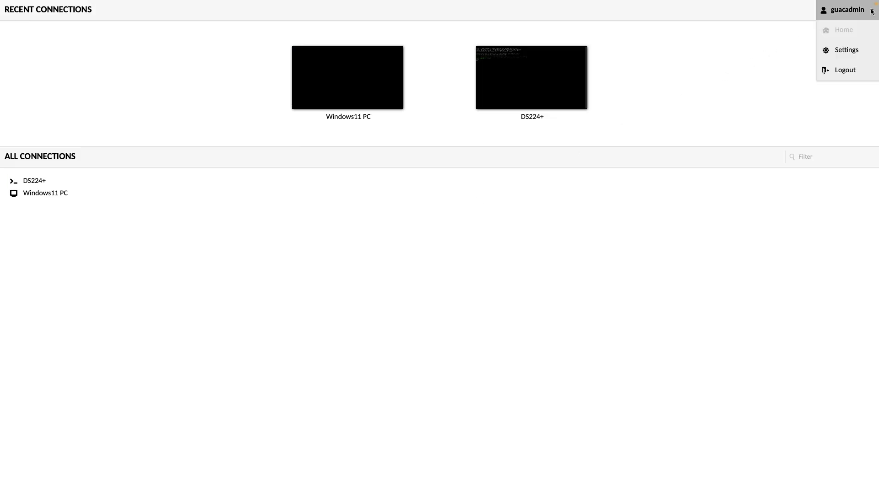
pyautogui.click(847, 49)
pyautogui.click(120, 37)
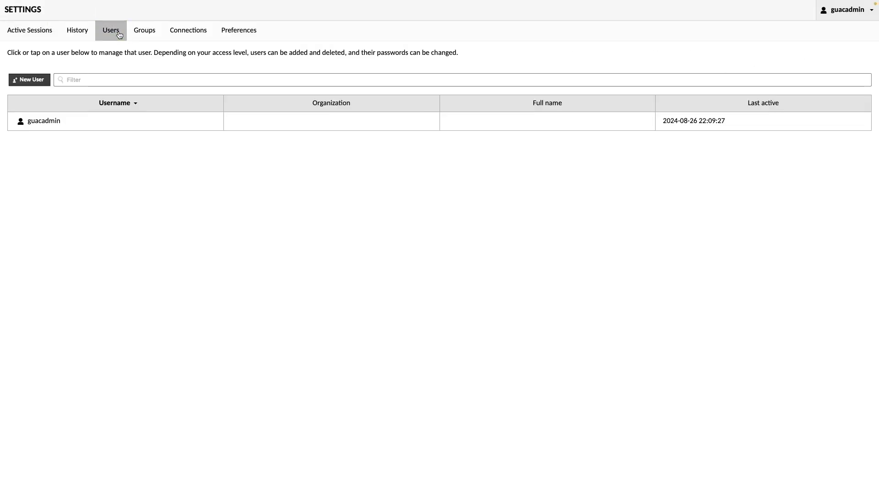
pyautogui.click(30, 80)
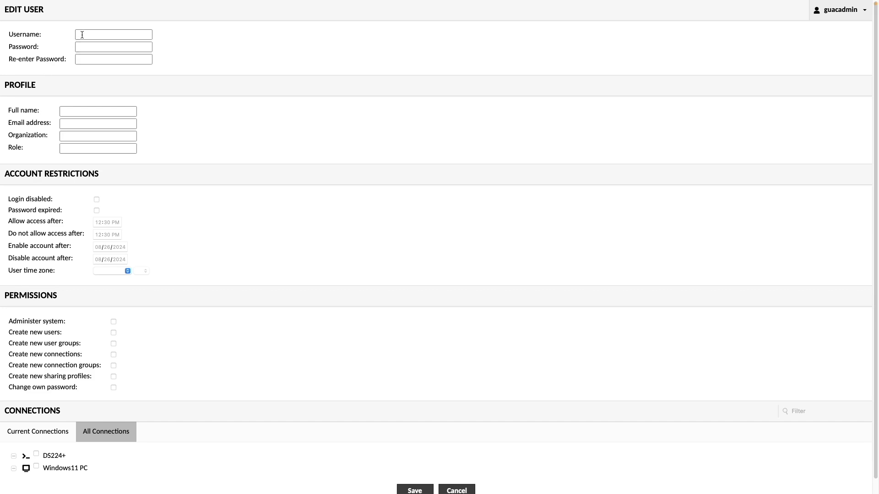
# Step: Enter the new user's username, password with confirmation, and full name
pyautogui.click(82, 35)
pyautogui.write('ferd')
pyautogui.press('Tab')
pyautogui.write('••••••••••••')
pyautogui.press('Tab')
pyautogui.write('••••••••••••')
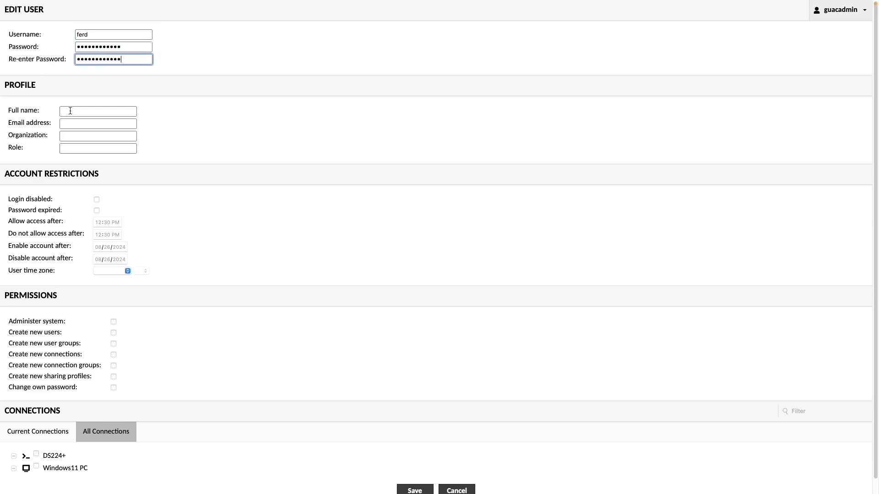
pyautogui.click(70, 111)
pyautogui.write('Ferd')
pyautogui.click(208, 144)
# Step: Grant the new user access to DS224+ and save the account
pyautogui.scroll(-1, 208, 143)
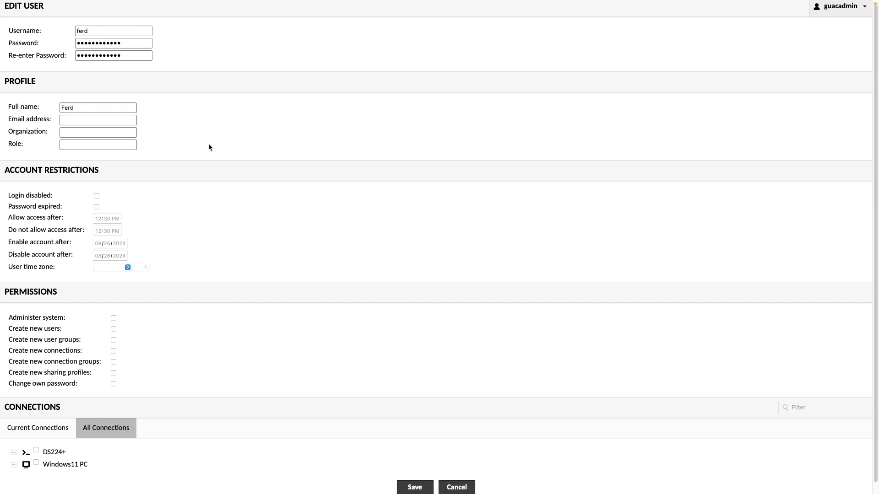
pyautogui.scroll(-1, 209, 144)
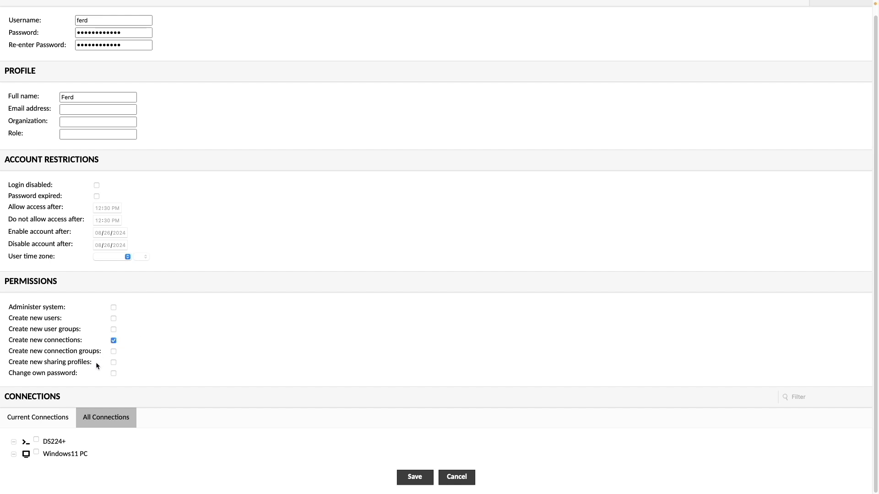
pyautogui.click(37, 440)
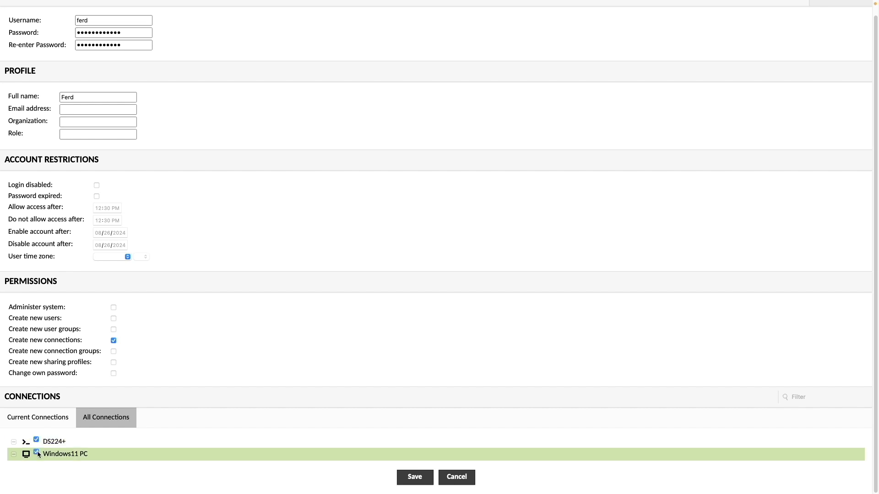
pyautogui.click(417, 480)
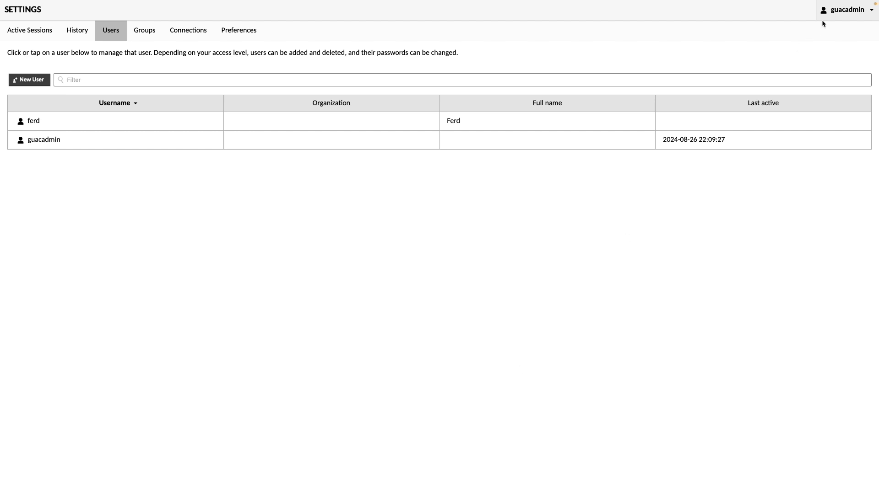
pyautogui.click(823, 16)
# Step: Log out of guacadmin and sign back in with the new user's credentials
pyautogui.click(844, 70)
pyautogui.click(448, 255)
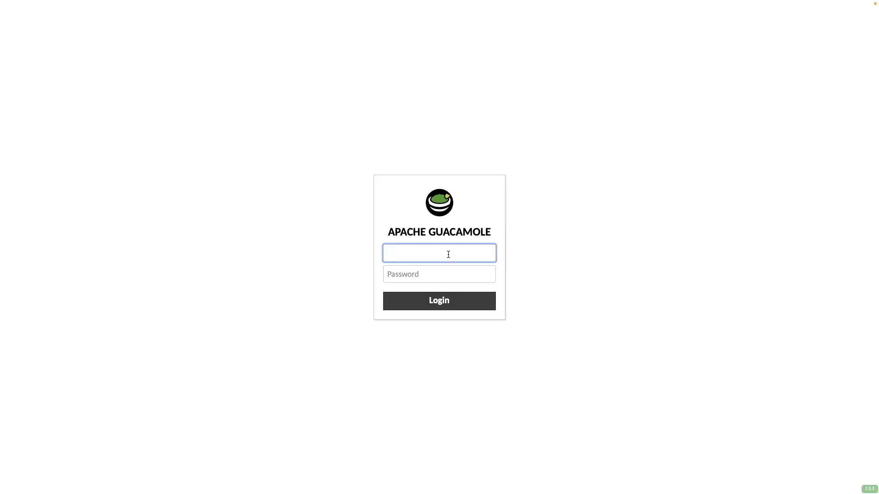
pyautogui.write('ferd')
pyautogui.press('Tab')
pyautogui.write('•••••••••••')
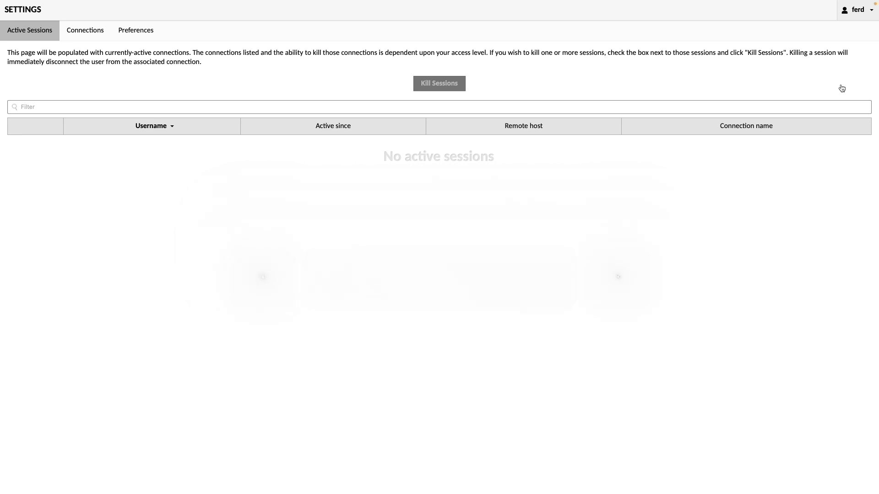
pyautogui.click(857, 13)
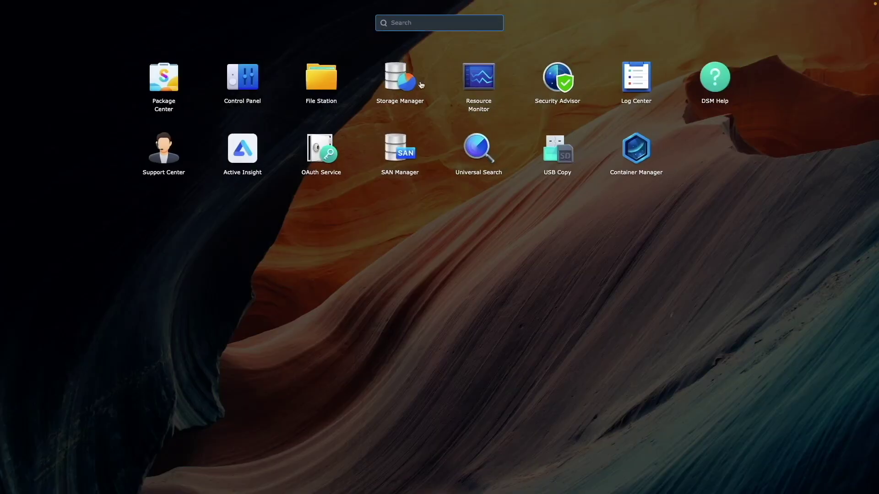
# Step: Stop the guacamole project in Container Manager
pyautogui.click(638, 147)
pyautogui.click(244, 150)
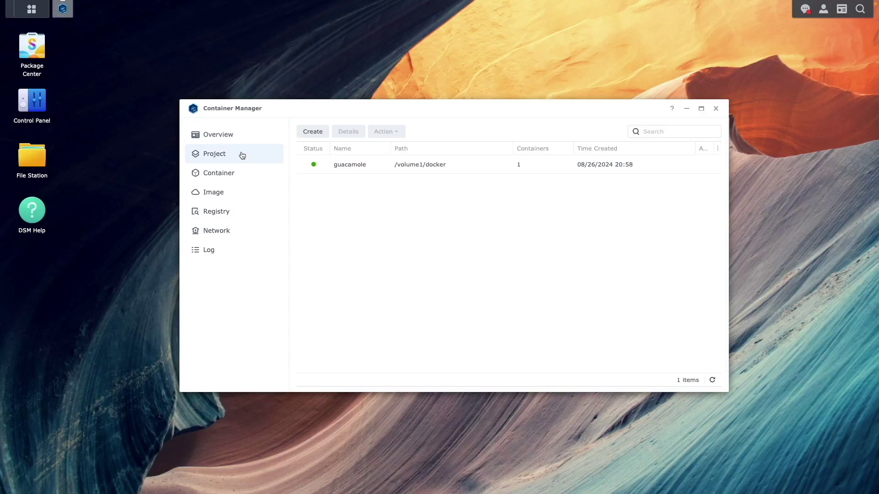
pyautogui.click(377, 166)
pyautogui.click(386, 132)
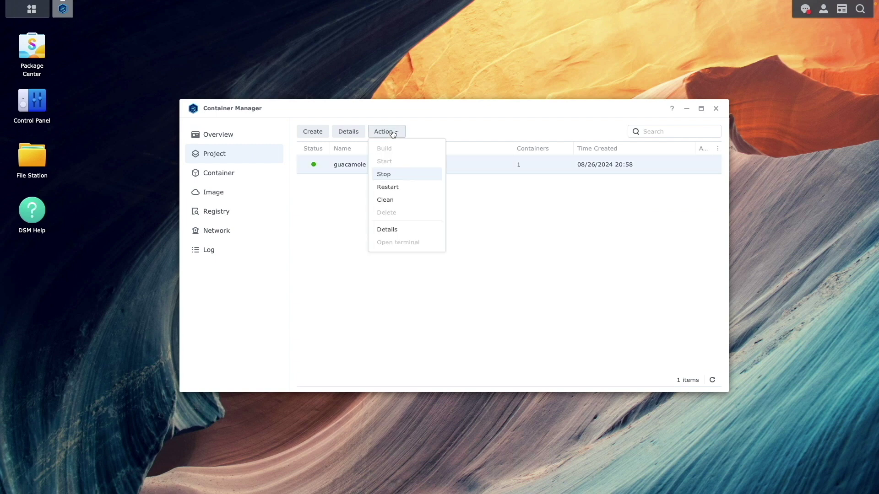
pyautogui.click(393, 173)
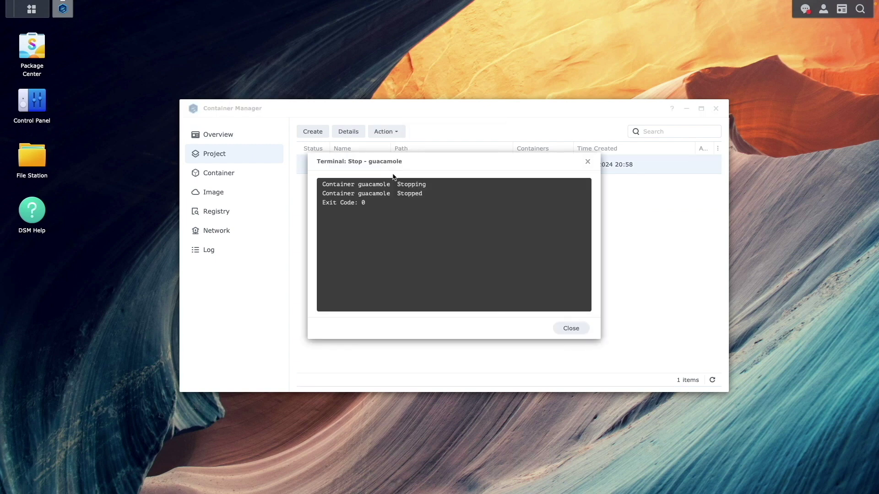
pyautogui.click(570, 329)
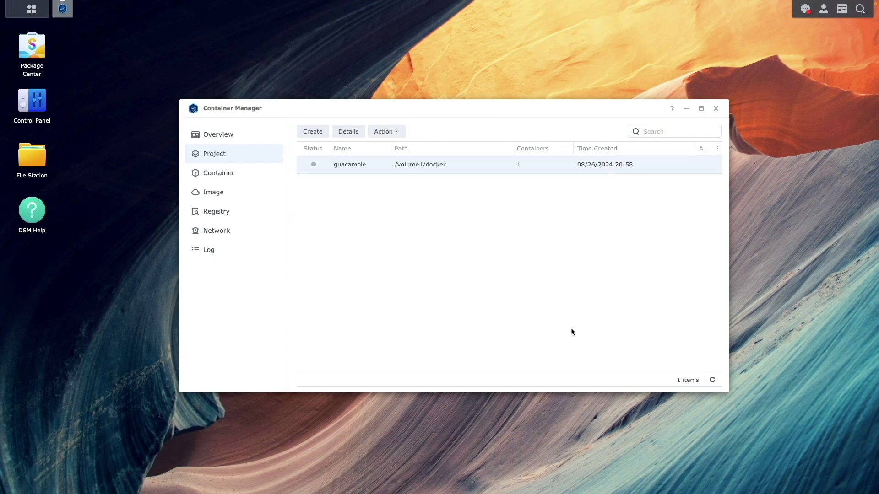
# Step: Paste EXTENSIONS: "auth-totp" into the compose YAML, save, and build and start the project
pyautogui.click(359, 167)
pyautogui.click(407, 162)
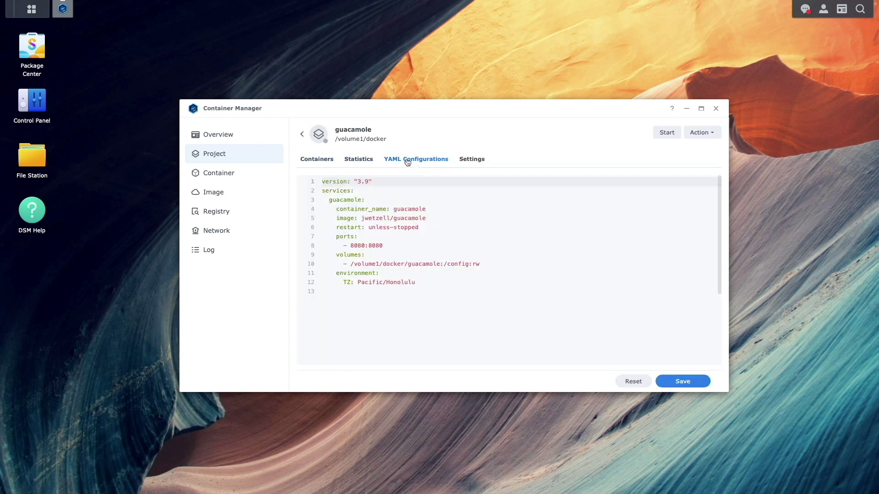
pyautogui.click(404, 309)
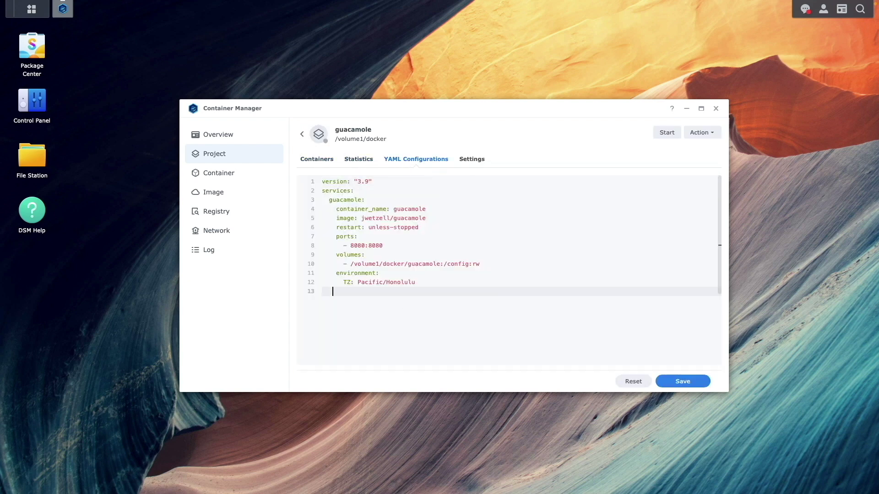
pyautogui.write('EXTENSIONS: "auth-totp"')
pyautogui.click(671, 383)
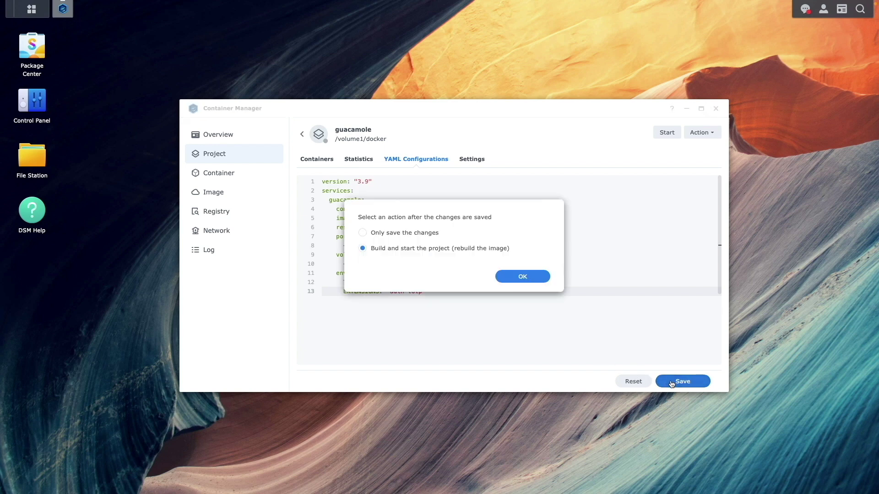
pyautogui.click(544, 277)
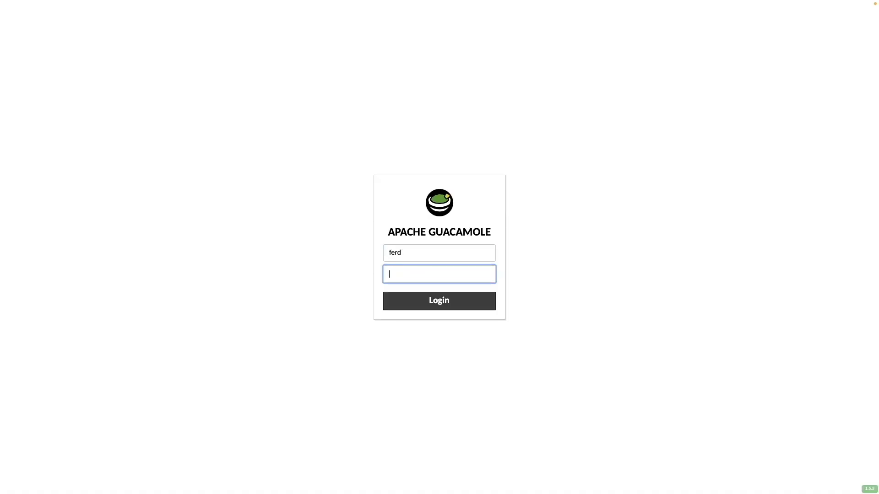
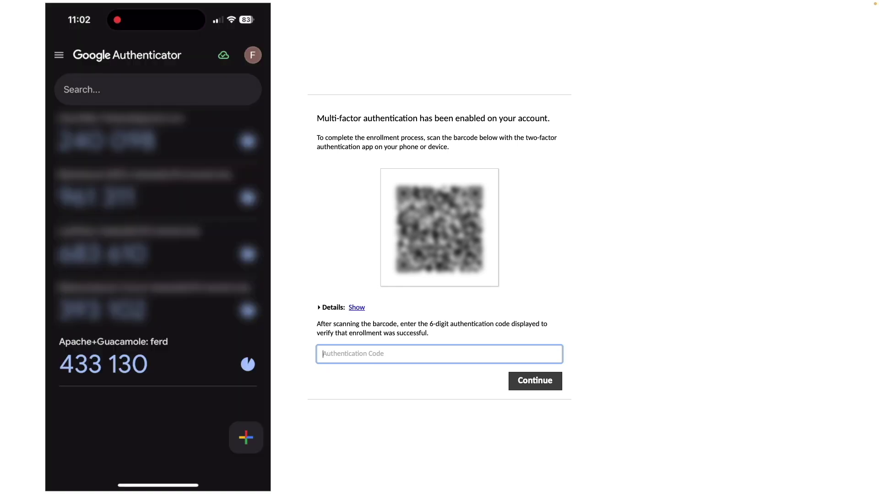
# Step: Sign in with the password and enter the authenticator's 6-digit code to finish TOTP enrollment
pyautogui.press('Return')
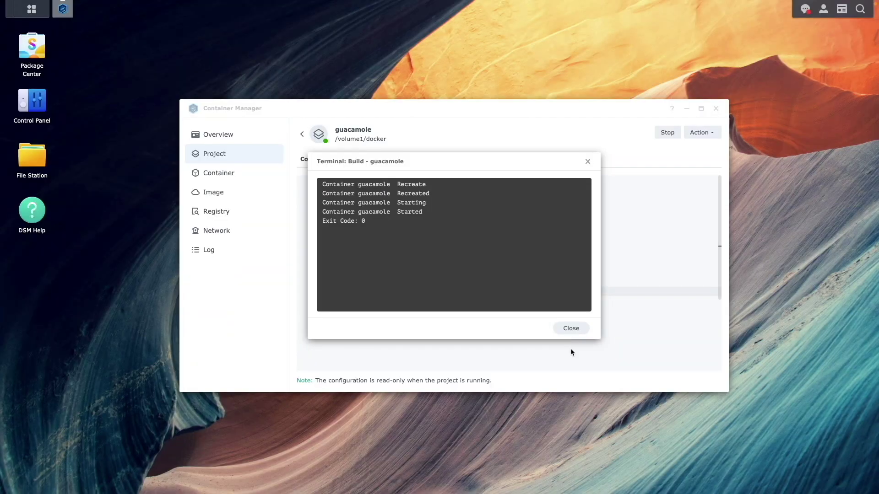
pyautogui.click(574, 331)
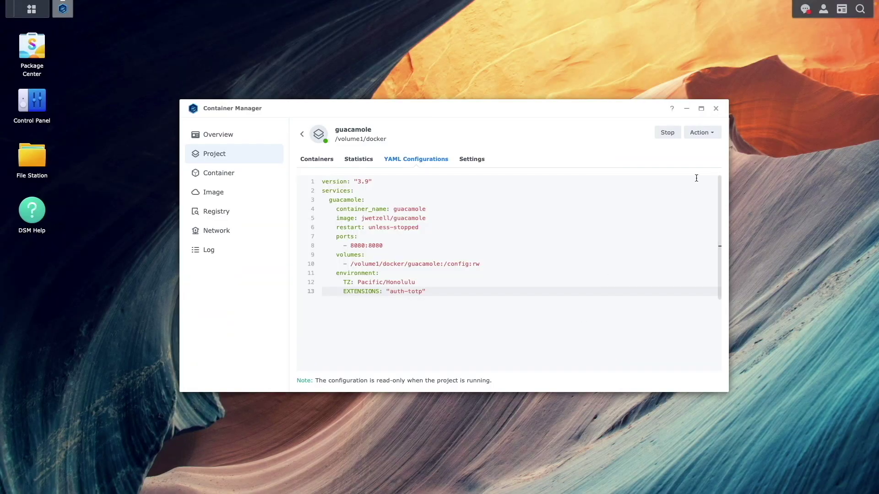
# Step: Add a Synology DDNS entry with hostname dalohayt, testing the connection before saving it
pyautogui.click(716, 108)
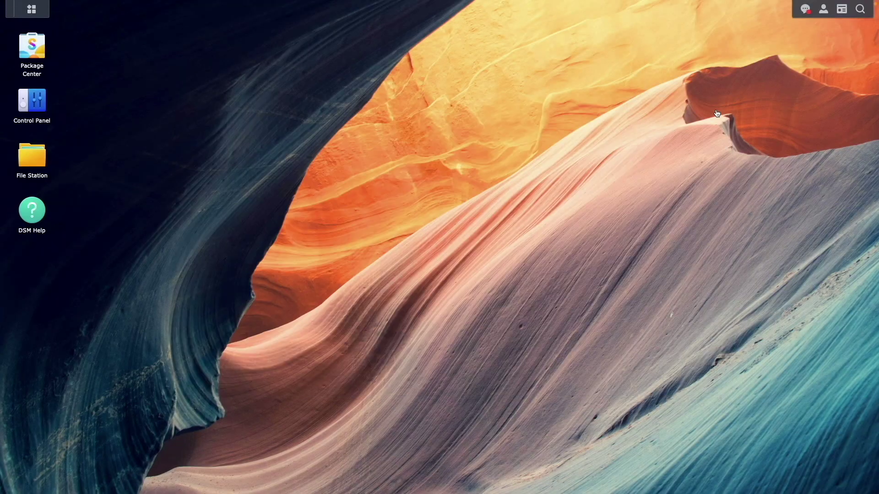
pyautogui.click(39, 102)
pyautogui.click(216, 238)
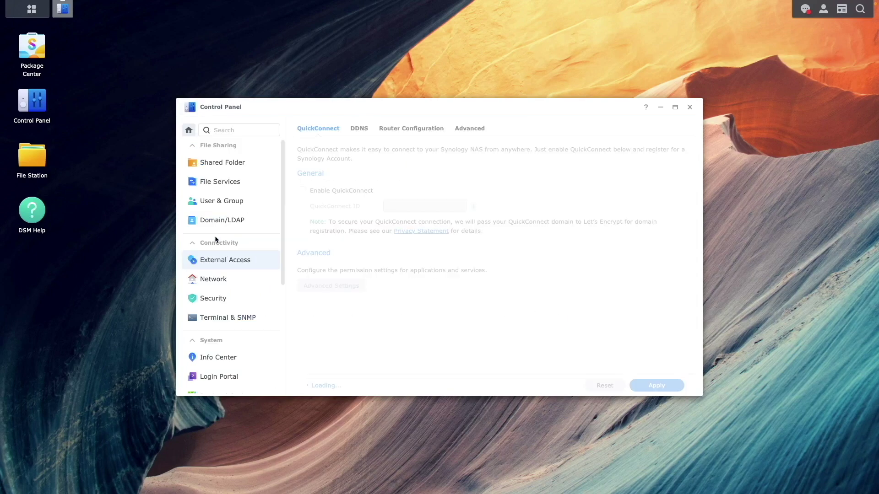
pyautogui.click(360, 128)
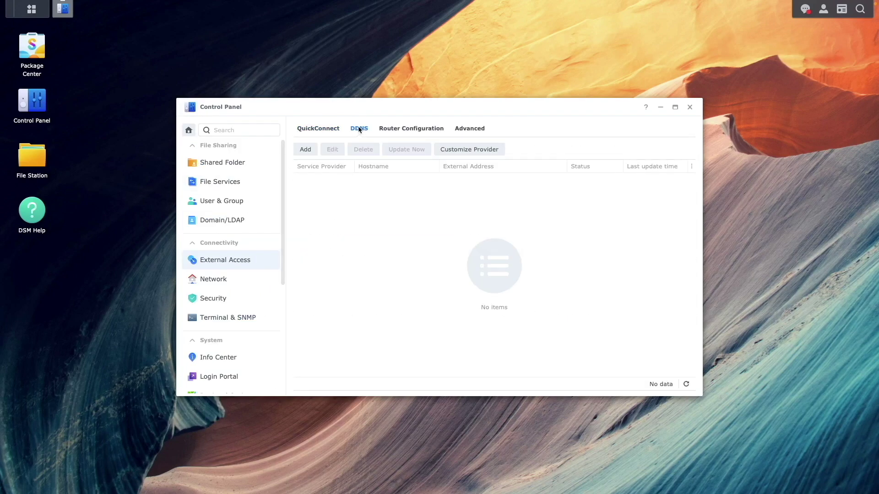
pyautogui.click(305, 150)
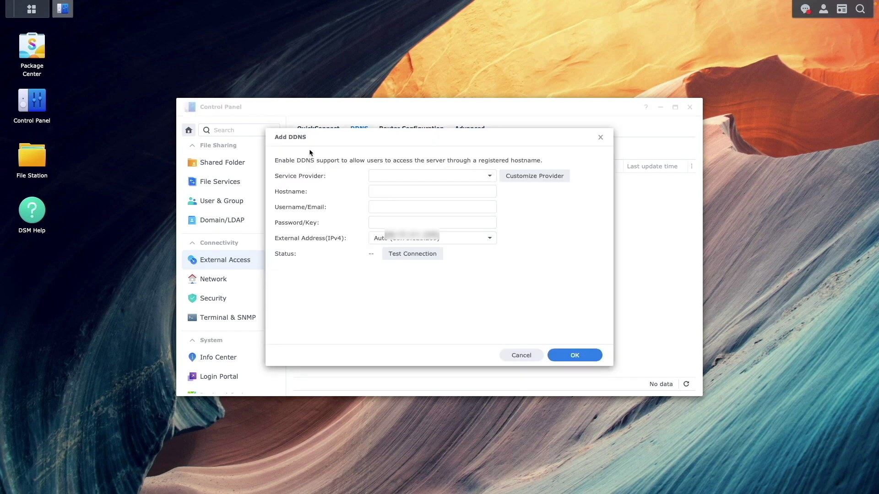
pyautogui.click(489, 177)
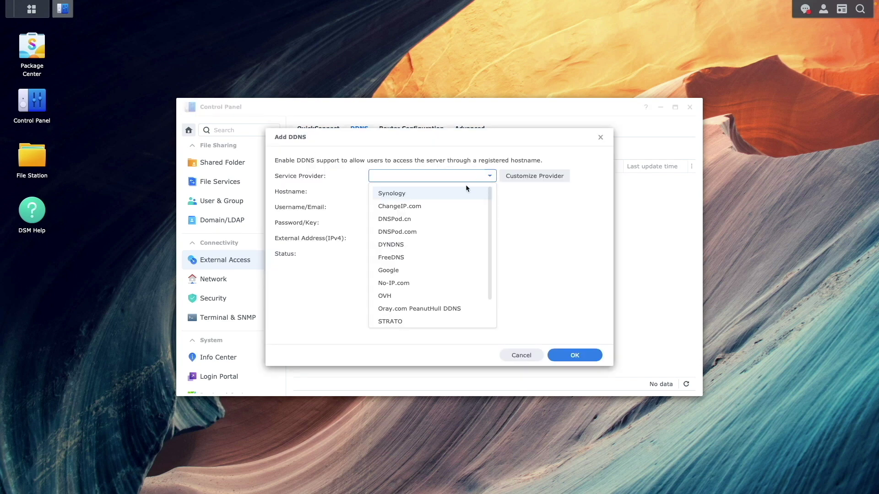
pyautogui.click(463, 191)
pyautogui.click(399, 191)
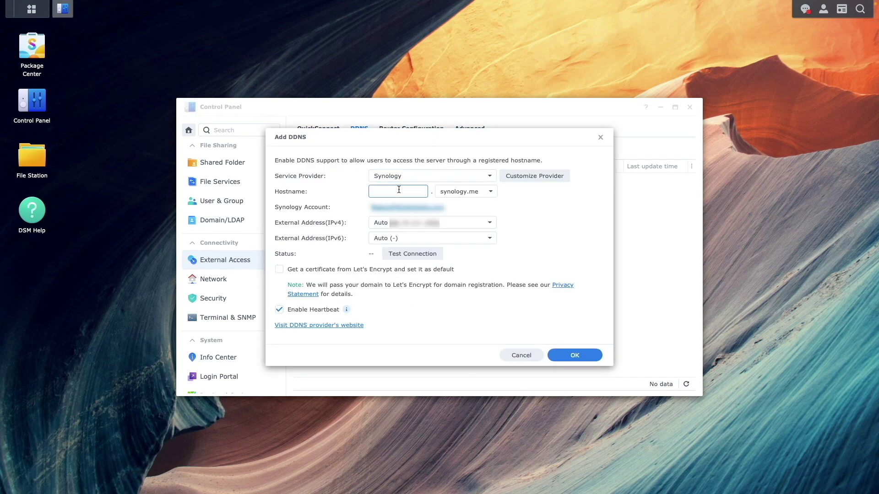
pyautogui.write('dalohayt')
pyautogui.click(431, 254)
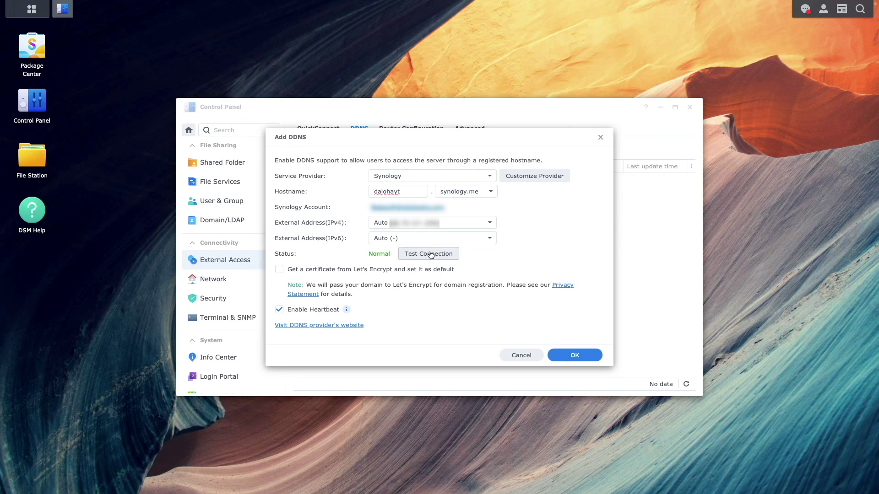
pyautogui.click(560, 354)
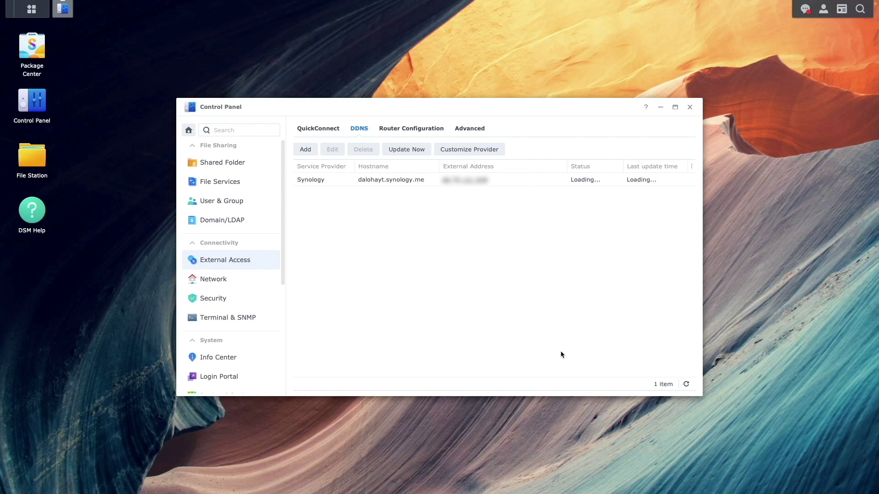
# Step: Start adding a new Let's Encrypt certificate from the Security certificate list
pyautogui.click(240, 300)
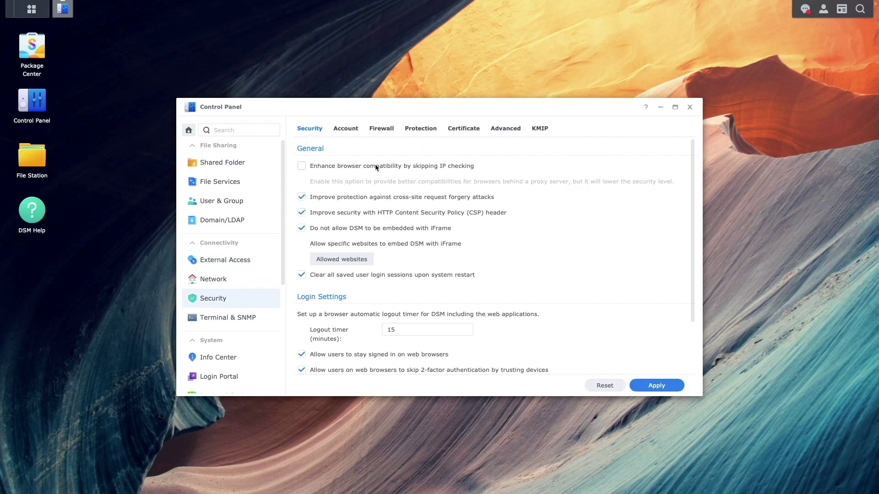
pyautogui.click(460, 130)
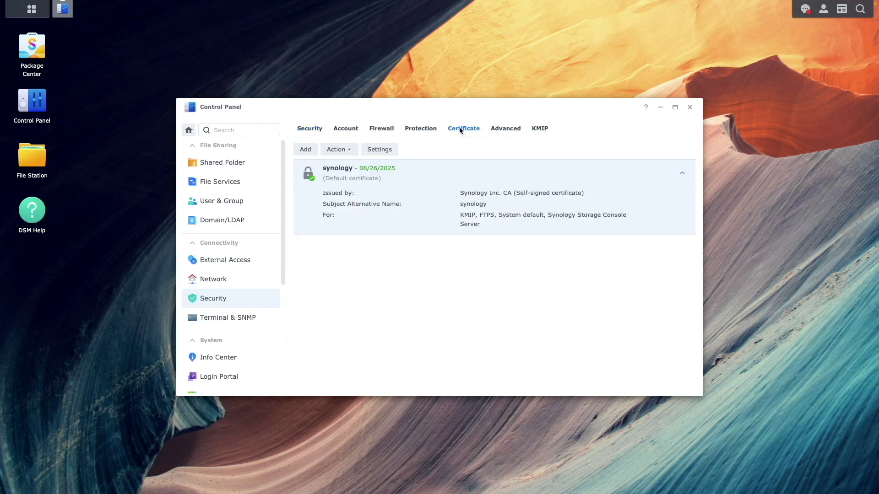
pyautogui.click(310, 150)
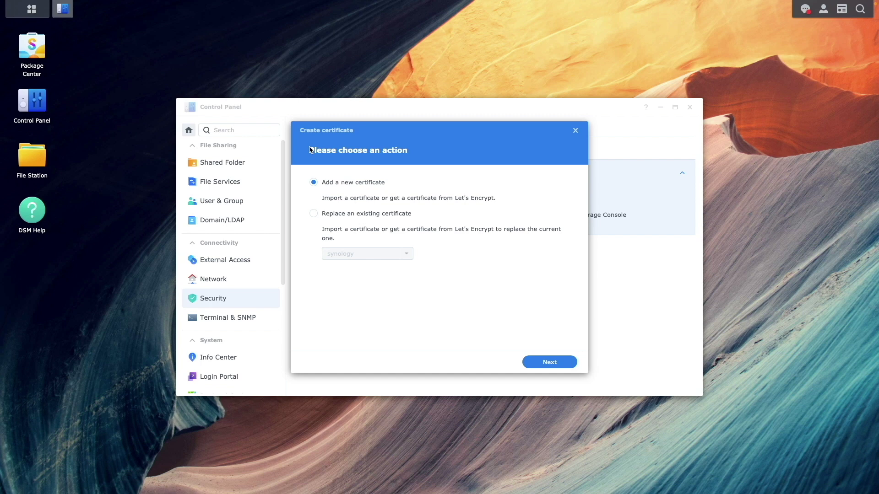
pyautogui.click(529, 361)
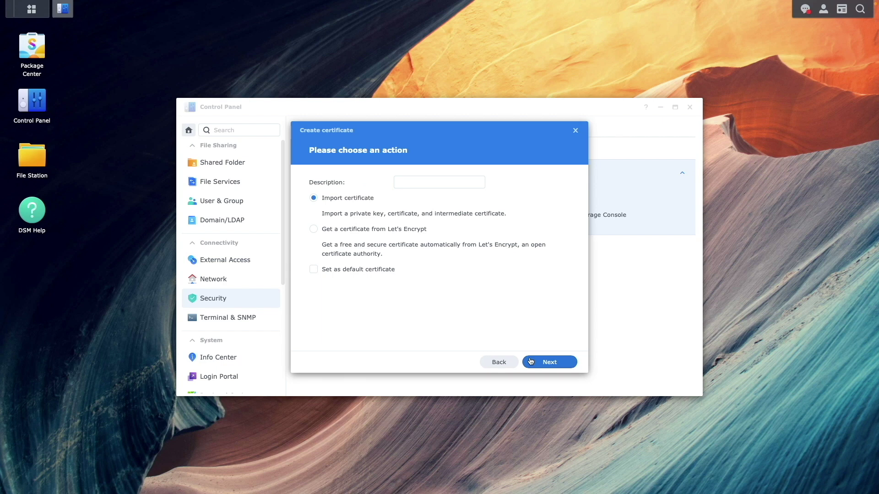
pyautogui.click(425, 231)
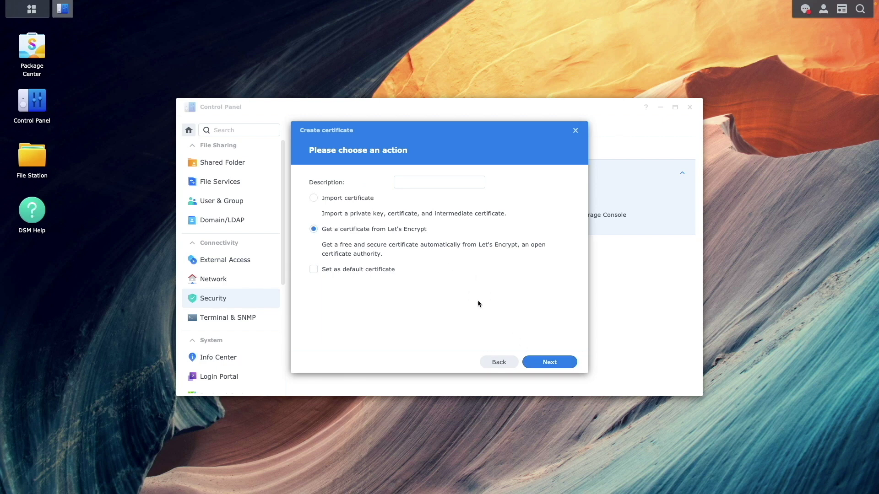
pyautogui.click(532, 361)
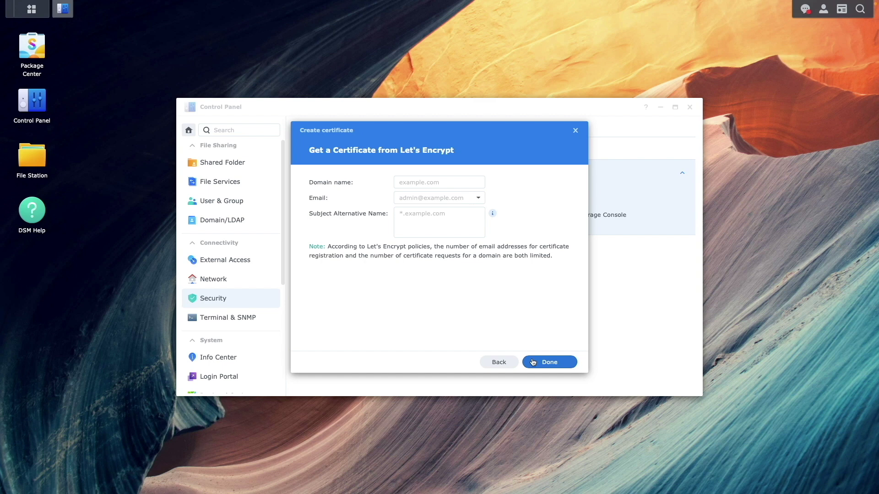
# Step: Request the certificate for dalohayt.synology.me with a contact e-mail and alternative name *.dalohayt.synology.me
pyautogui.click(403, 182)
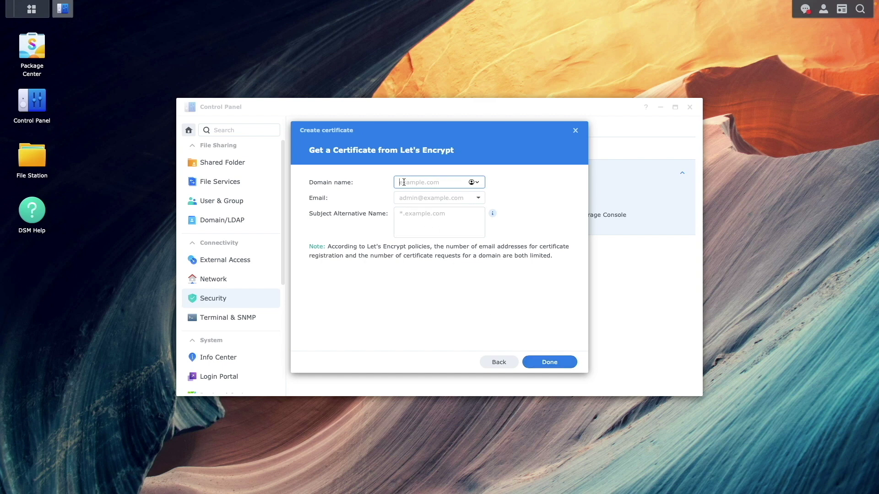
pyautogui.write('dalohayt.synology.me')
pyautogui.click(435, 198)
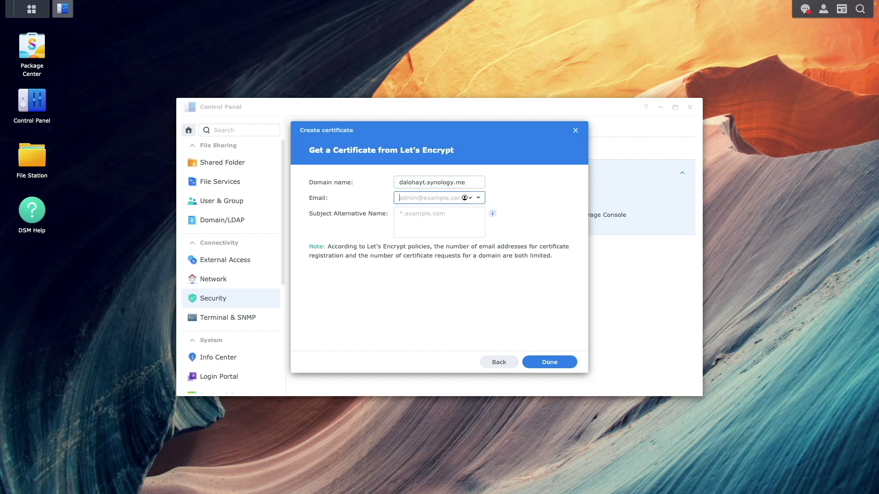
pyautogui.click(412, 214)
pyautogui.write('*.da')
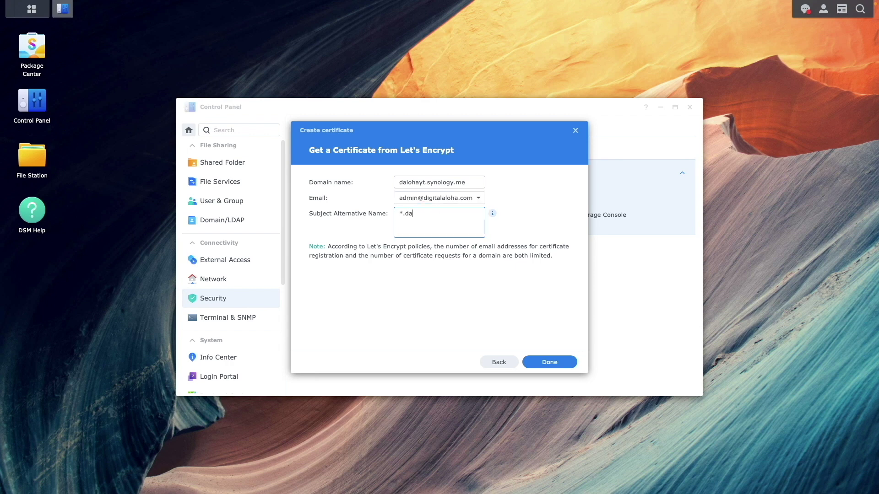
pyautogui.write('lohayt.synology.me')
pyautogui.click(533, 367)
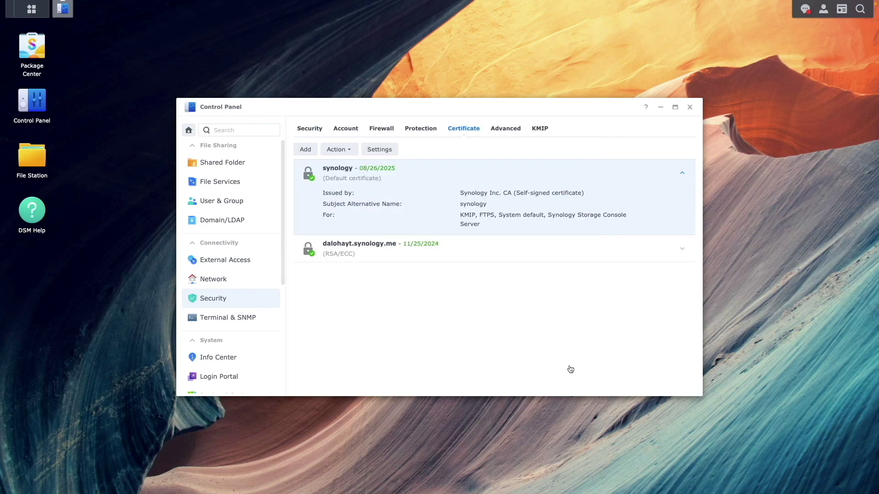
# Step: Start a new reverse proxy rule from the Login Portal's advanced settings
pyautogui.click(226, 376)
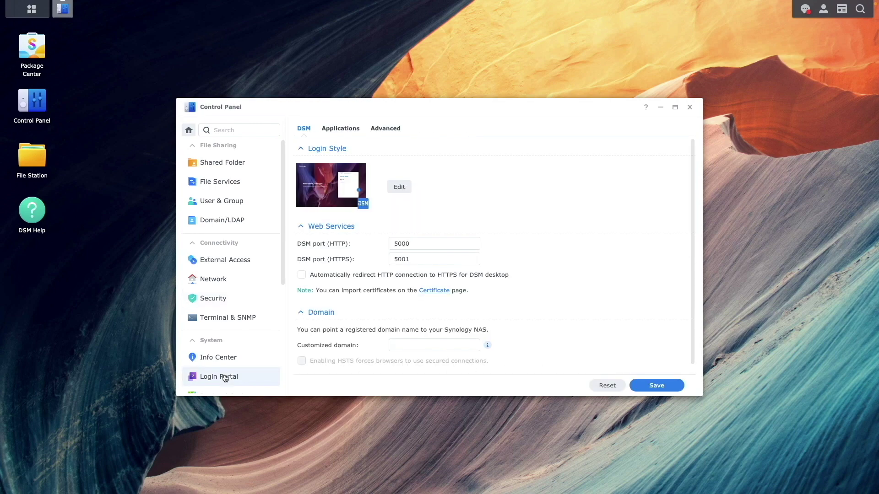
pyautogui.click(379, 132)
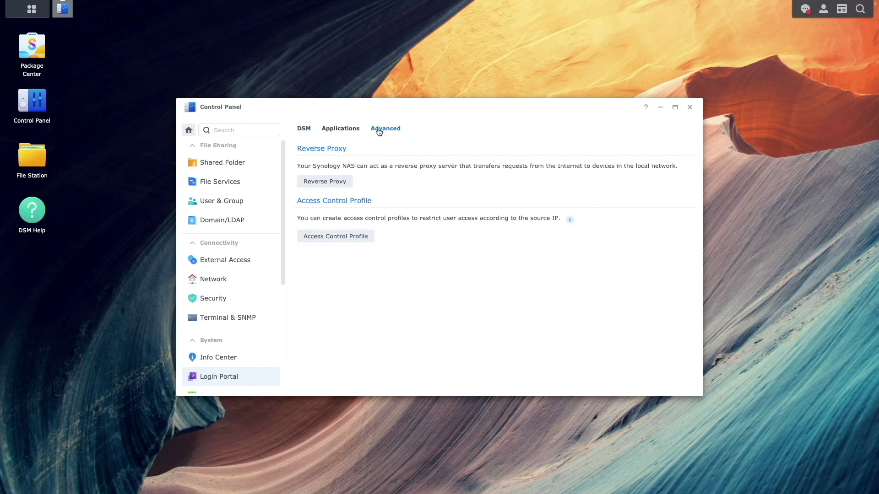
pyautogui.click(348, 182)
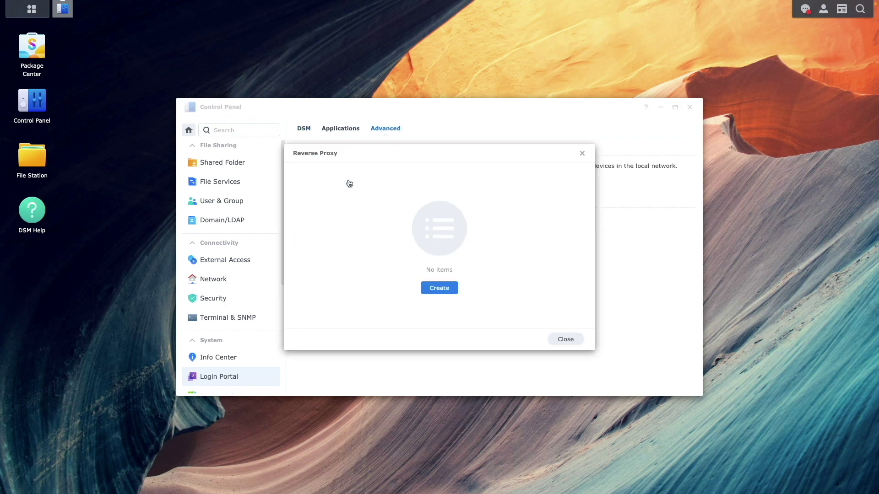
pyautogui.click(445, 289)
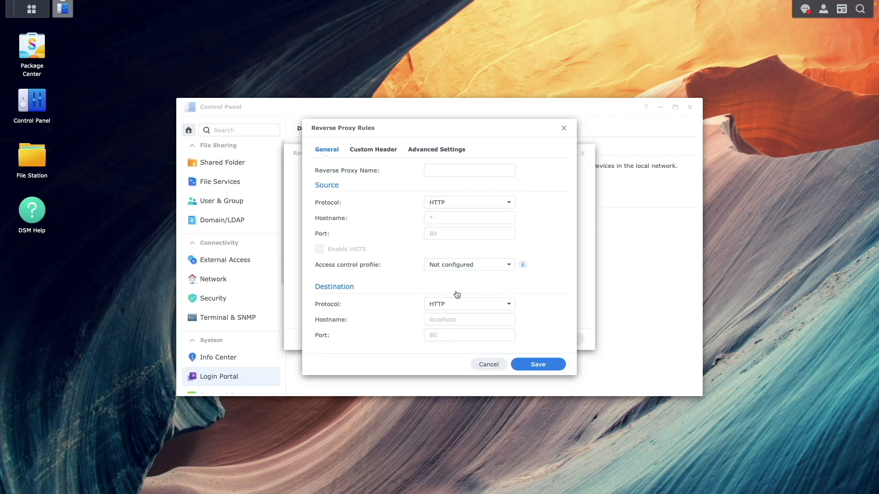
# Step: Name the rule guacamole with source HTTPS guacamole.dalohayt.synology.me, port 443 and HSTS enabled
pyautogui.click(487, 170)
pyautogui.write('guacamole')
pyautogui.click(448, 203)
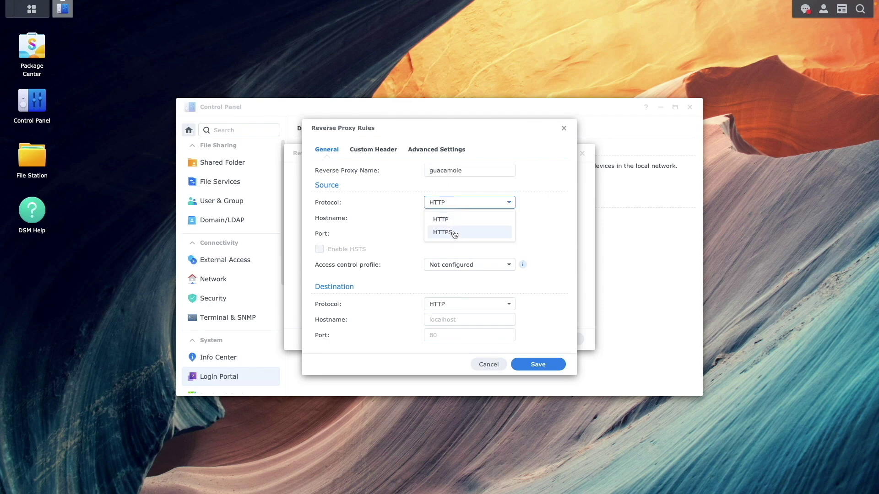
pyautogui.click(452, 233)
pyautogui.click(450, 218)
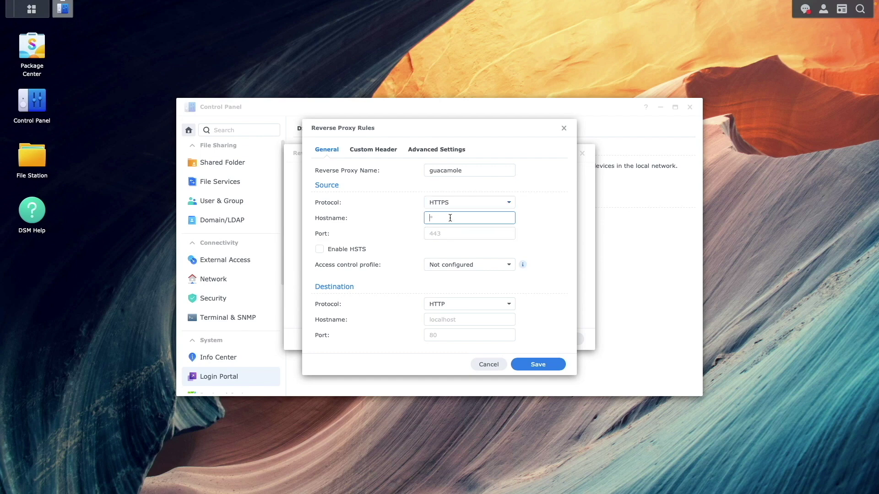
pyautogui.write('guacamole.dalohat')
pyautogui.press('BackSpace')
pyautogui.write('yt.synology.me')
pyautogui.press('Tab')
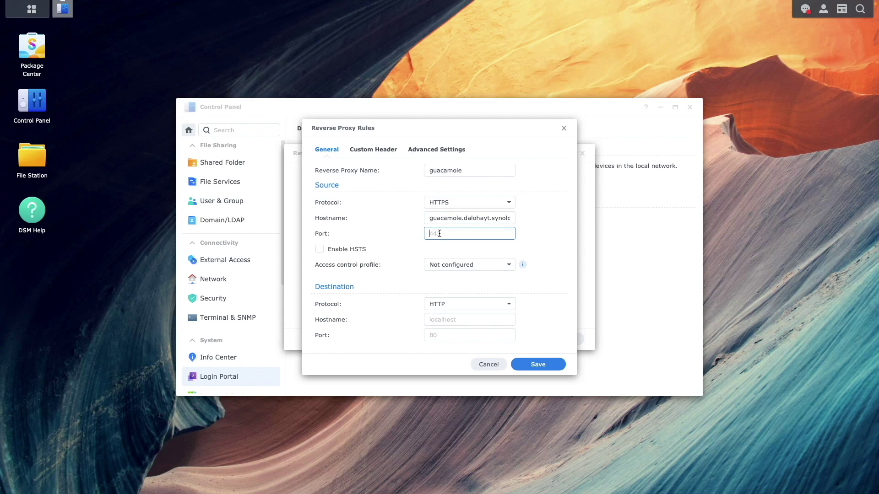
pyautogui.write('443')
pyautogui.click(349, 249)
# Step: Set the destination to localhost port 8080 and save the rule
pyautogui.click(432, 319)
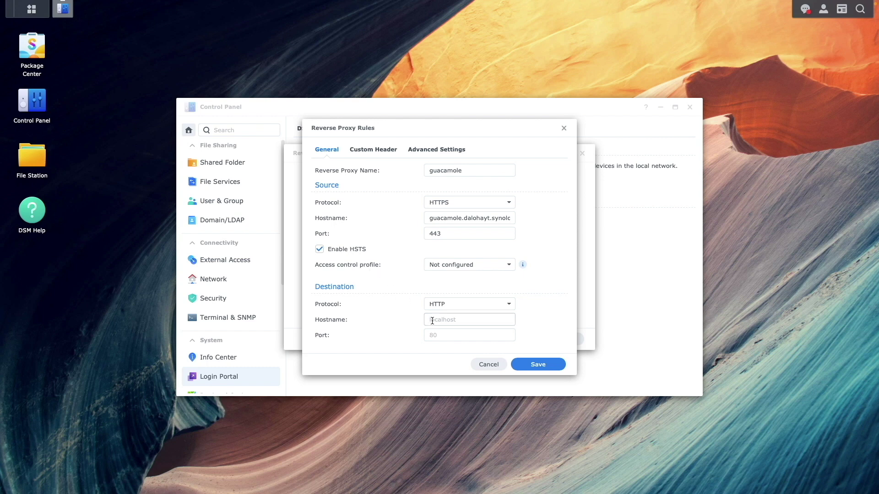
pyautogui.write('localhost')
pyautogui.press('Tab')
pyautogui.write('8080')
pyautogui.click(519, 364)
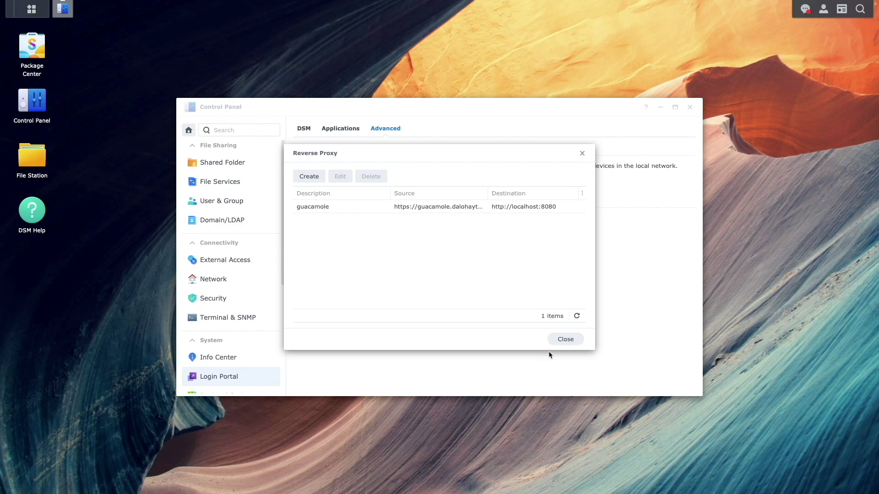
pyautogui.click(562, 340)
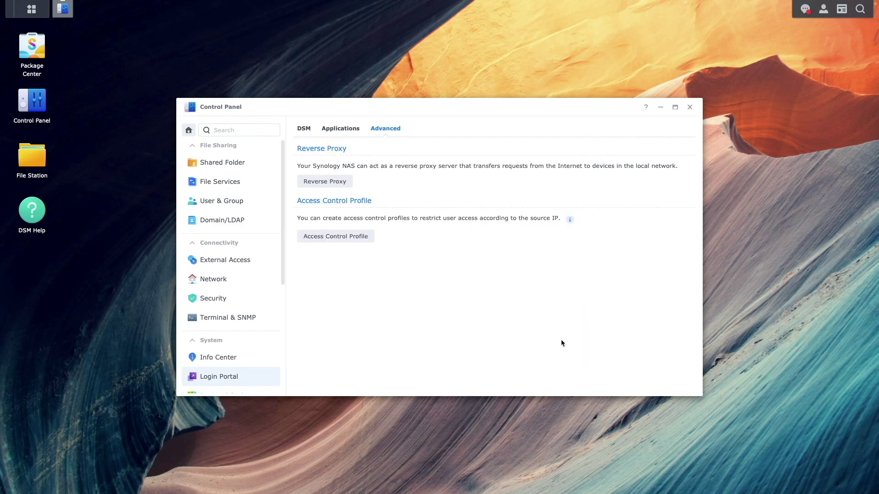
# Step: In the certificate settings, give the guacamole service the dalohayt.synology.me certificate and apply
pyautogui.click(243, 303)
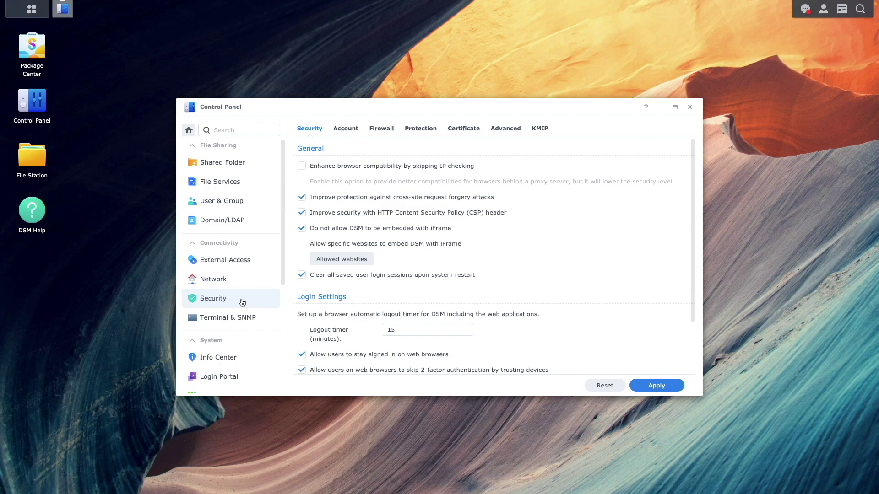
pyautogui.click(455, 132)
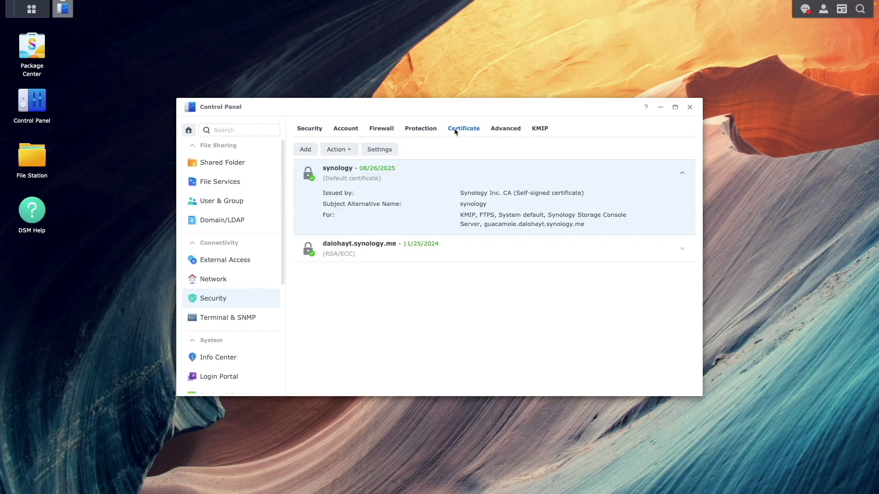
pyautogui.click(391, 150)
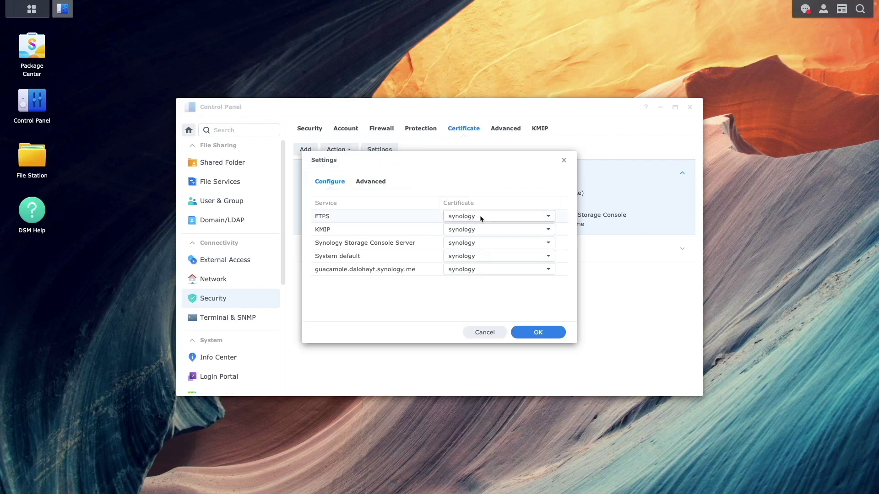
pyautogui.click(549, 271)
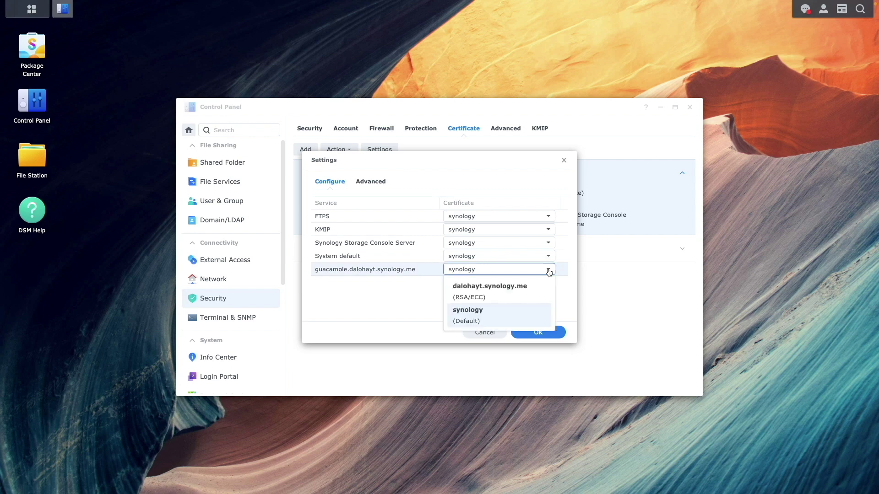
pyautogui.click(528, 292)
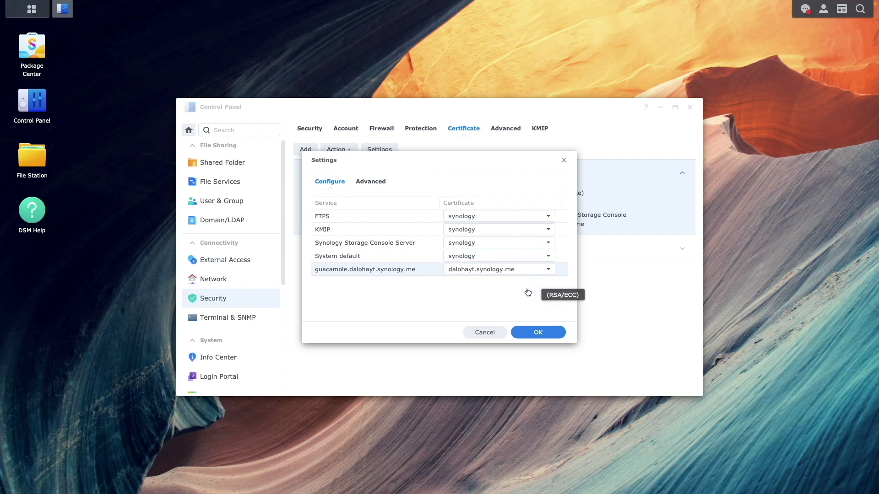
pyautogui.click(562, 334)
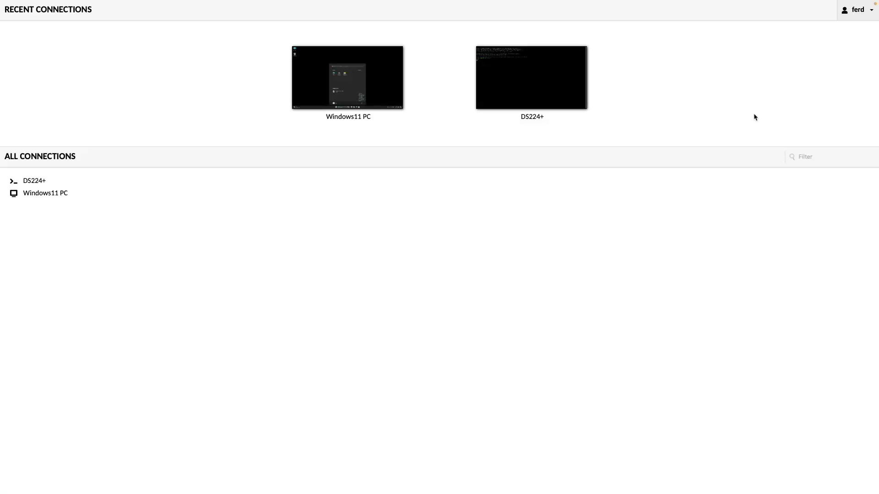
# Step: Log out of Guacamole, join the iPhone hotspot, and start entering the Guacamole address in Safari
pyautogui.click(860, 11)
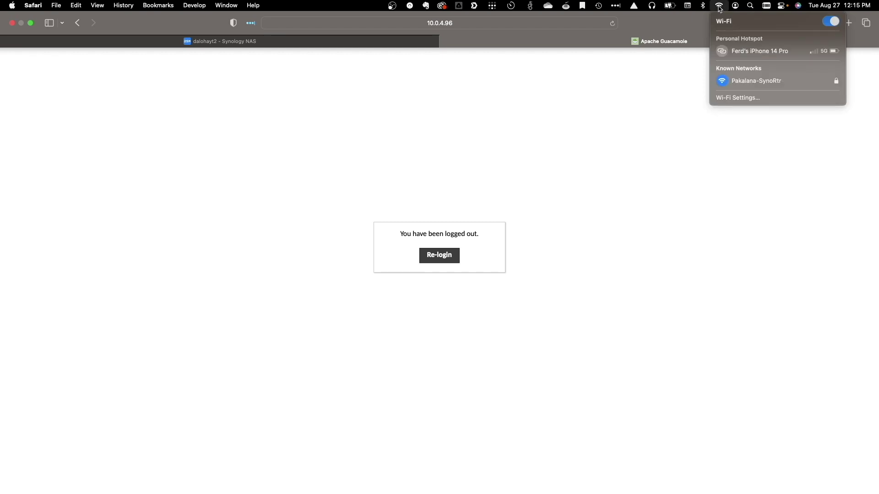
pyautogui.click(732, 51)
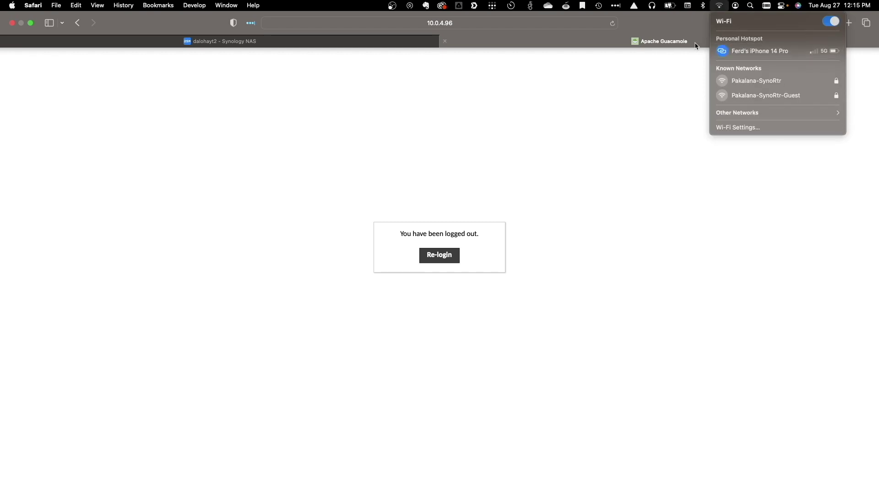
pyautogui.click(440, 23)
pyautogui.write('guacamole.dalohayt.synology.me')
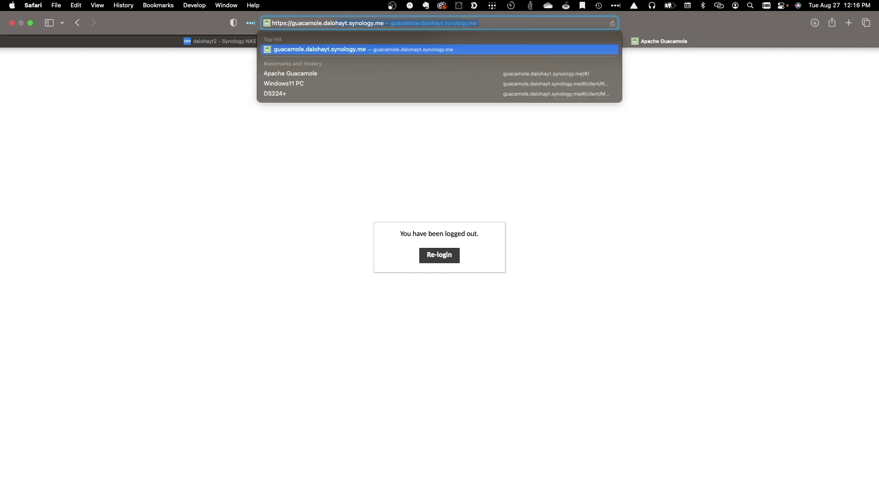
pyautogui.write('/')
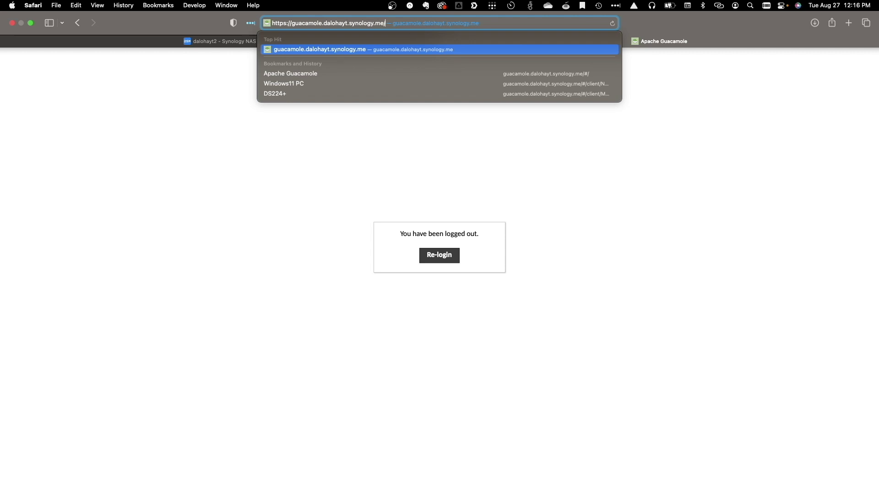
# Step: Load guacamole.dalohayt.synology.me and sign in with the username, password and TOTP authentication code
pyautogui.press('Return')
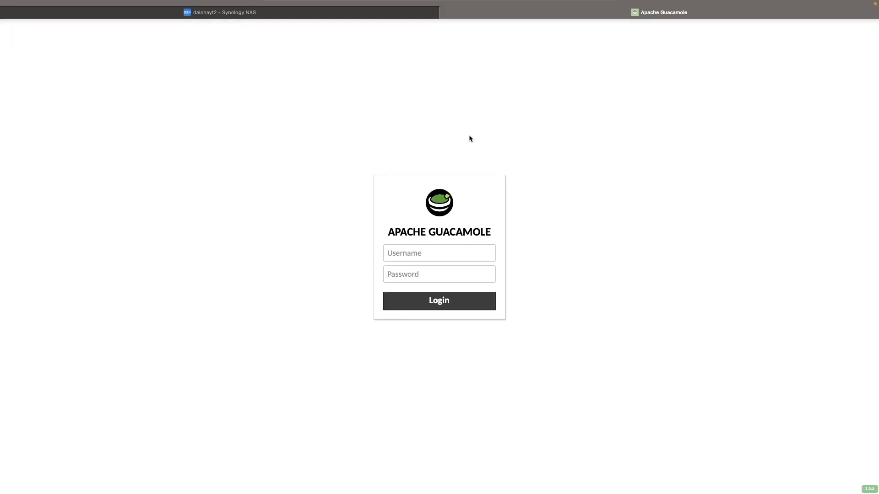
pyautogui.click(422, 254)
pyautogui.write('ferd')
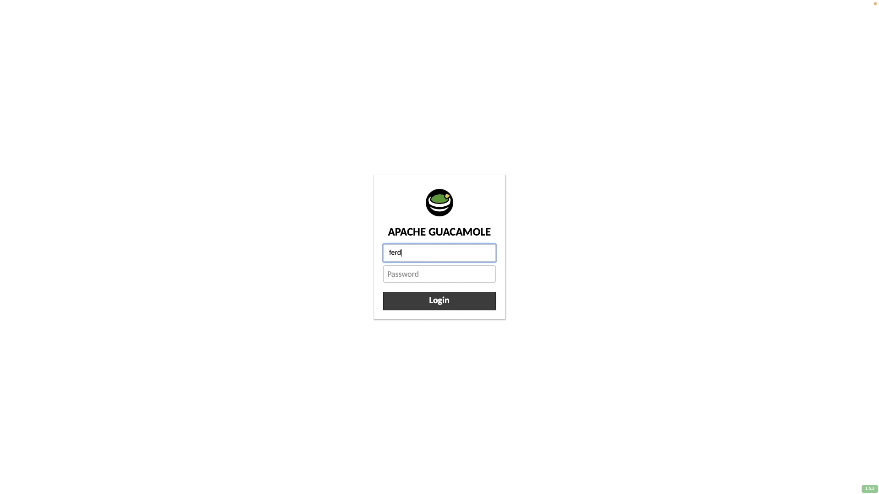
pyautogui.press('Tab')
pyautogui.write('**')
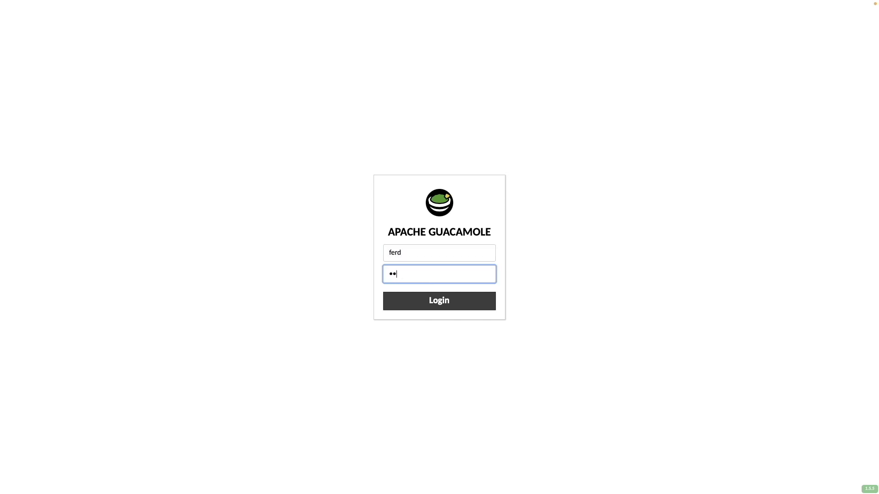
pyautogui.write('***********')
pyautogui.press('Return')
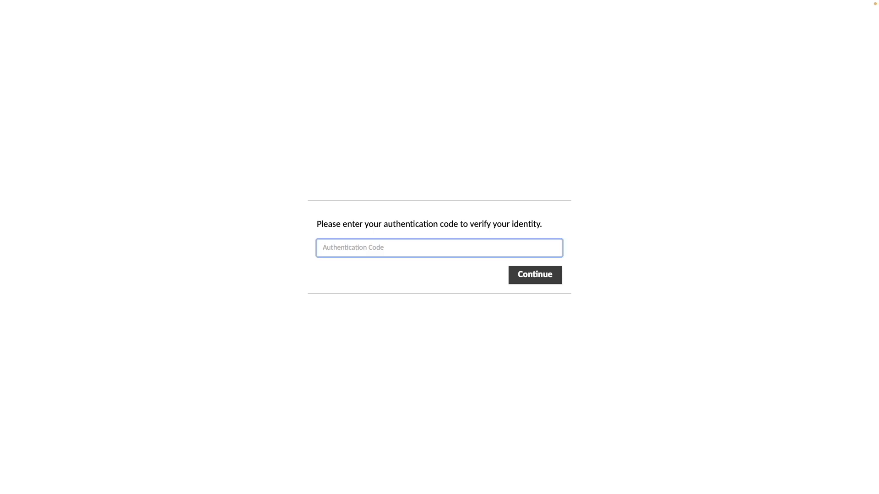
pyautogui.click(533, 280)
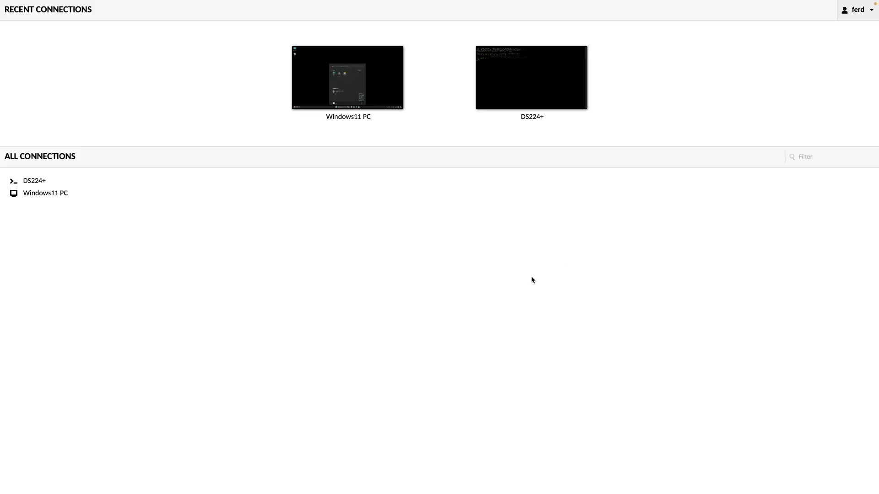